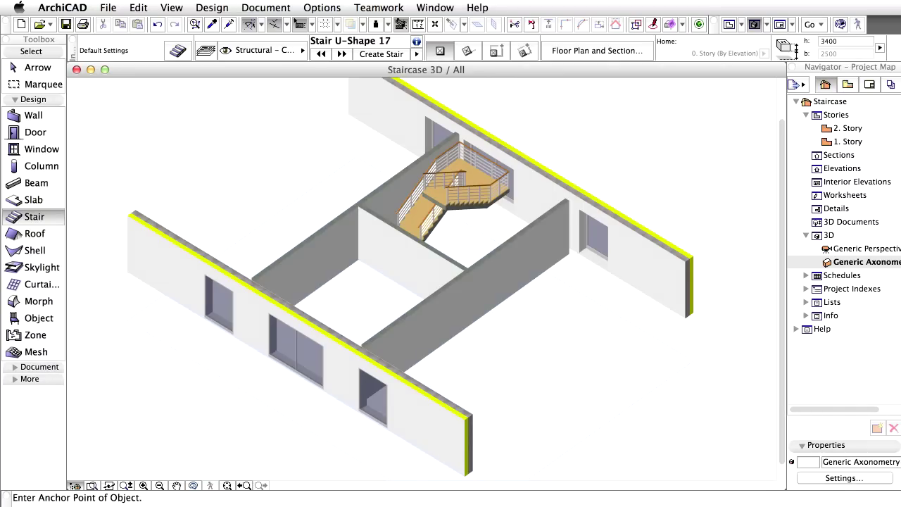
# Replace the 3D axonometric view with the Staircase project's 1. Story floor plan.
pyautogui.click(730, 24)
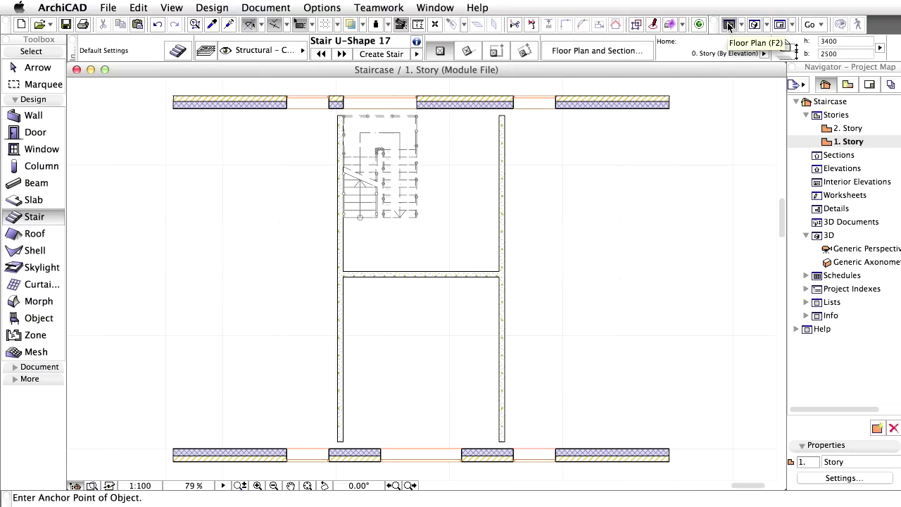
# Set wall defaults to a -200 top offset, brick plastered both sides, and an Outside Face reference line.
pyautogui.doubleClick(32, 117)
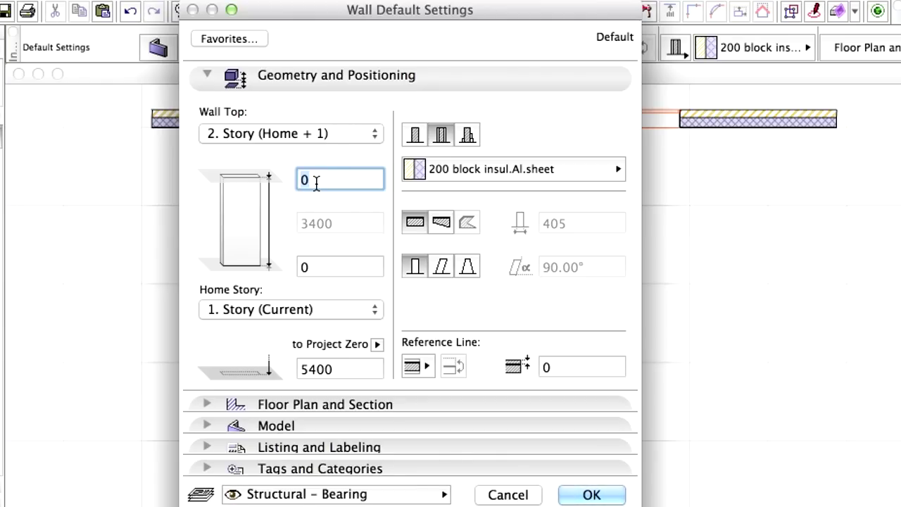
pyautogui.write('-200')
pyautogui.doubleClick(328, 181)
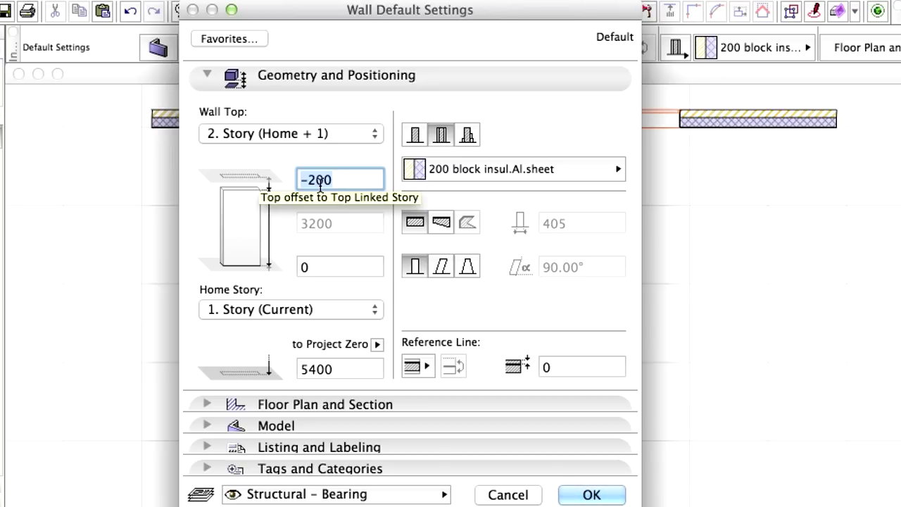
pyautogui.click(460, 170)
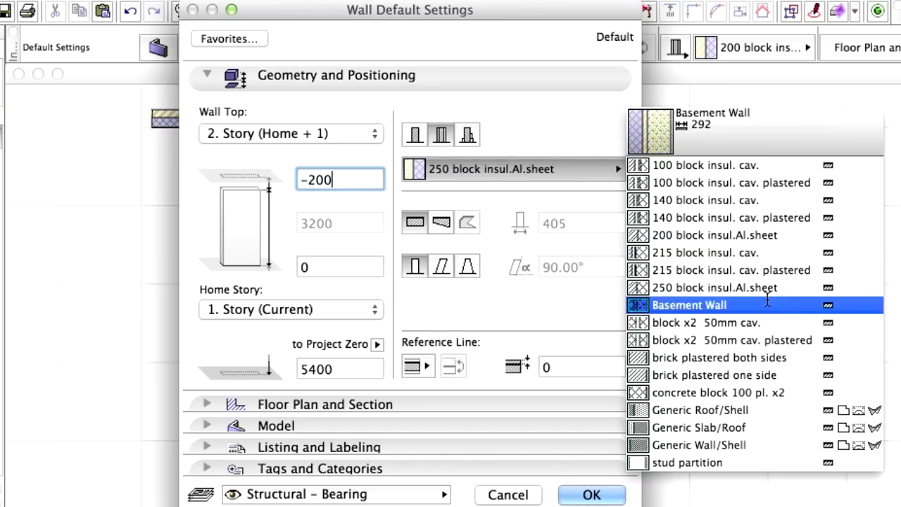
pyautogui.click(809, 357)
pyautogui.click(425, 367)
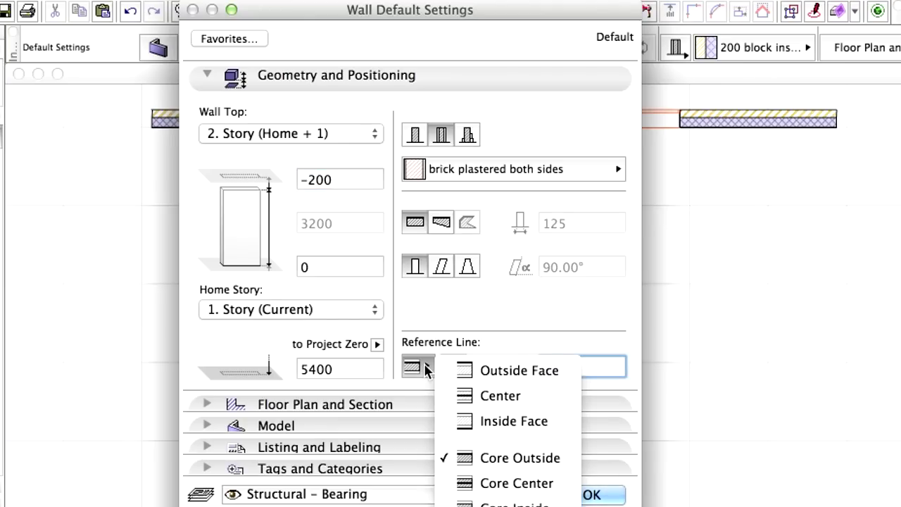
pyautogui.click(533, 381)
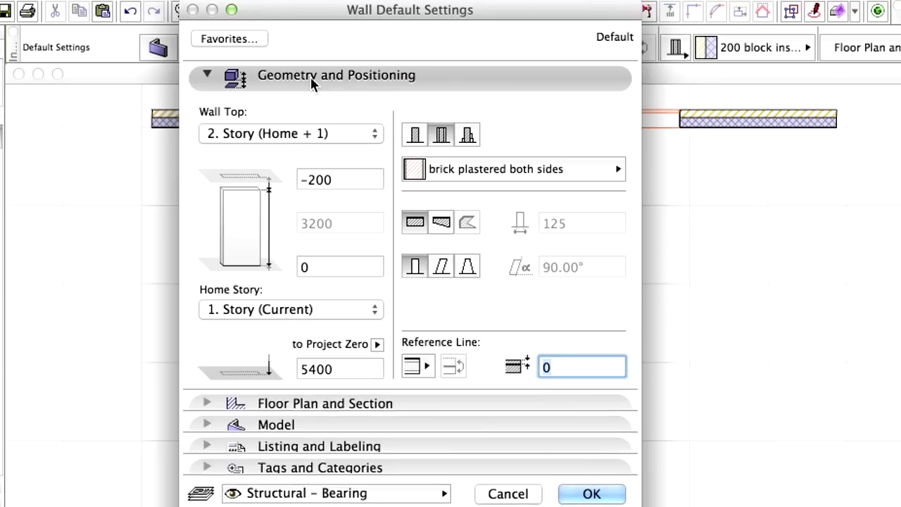
# Override the second wall surface with Surf-Stucco and assign new walls to the Interior – Partition layer.
pyautogui.click(311, 77)
pyautogui.click(209, 116)
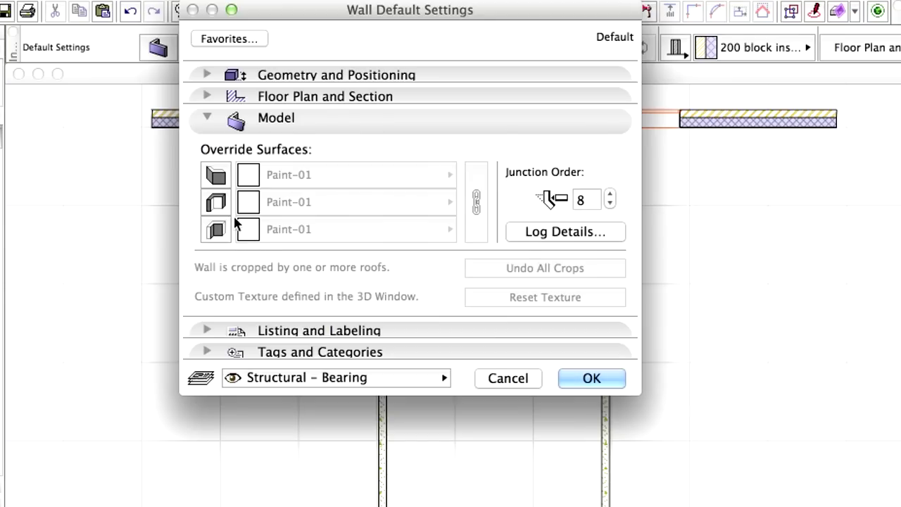
pyautogui.click(217, 204)
pyautogui.click(287, 203)
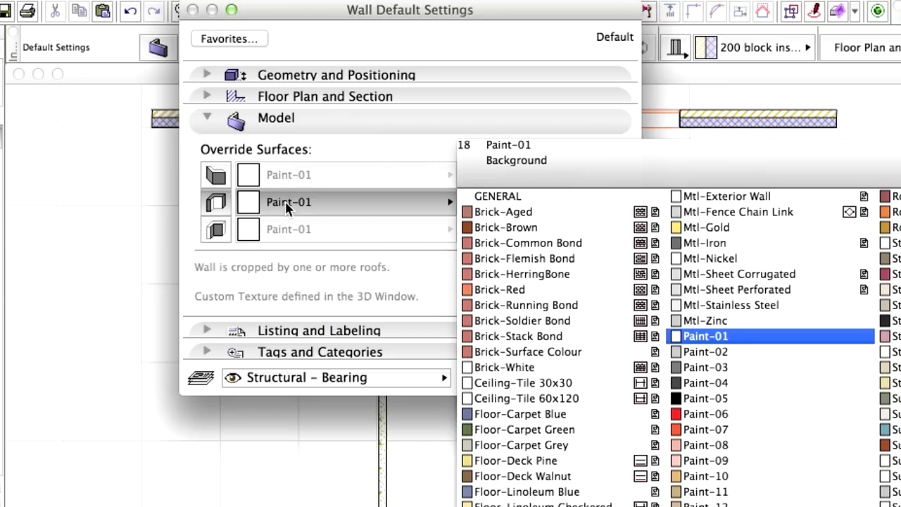
pyautogui.click(894, 429)
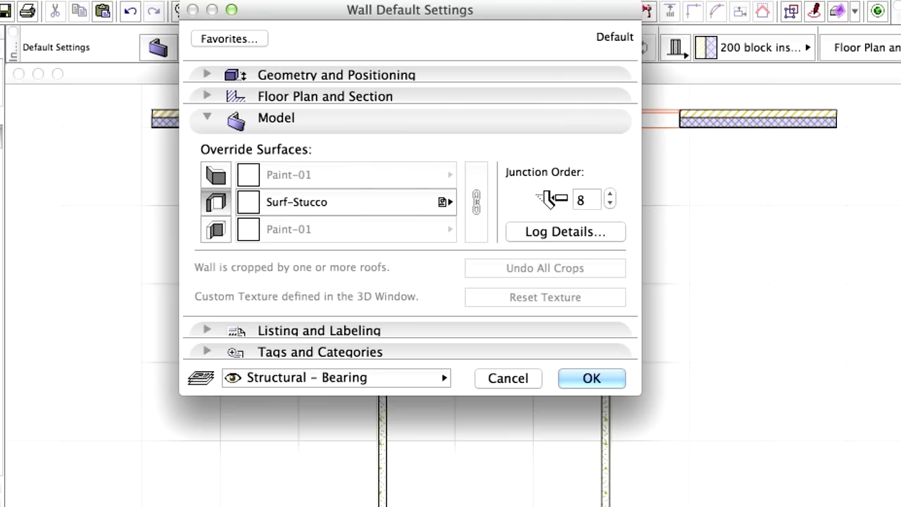
pyautogui.click(386, 377)
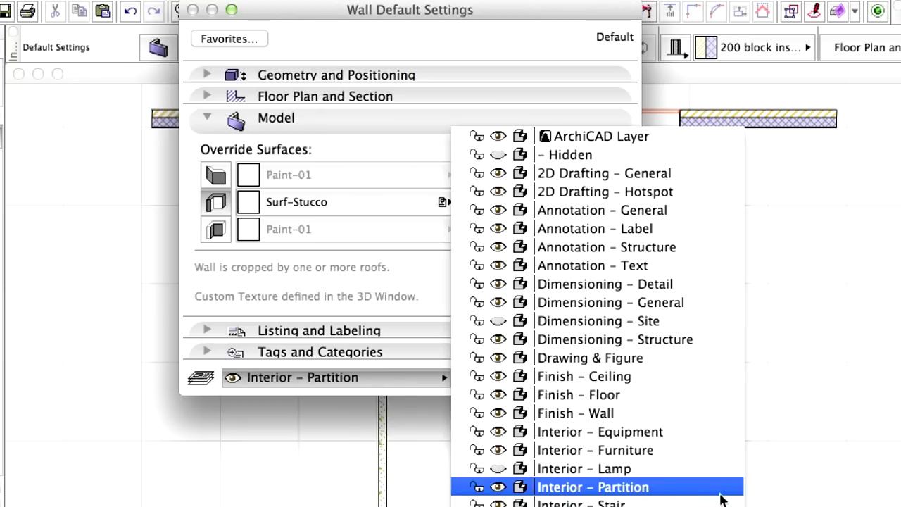
pyautogui.click(695, 488)
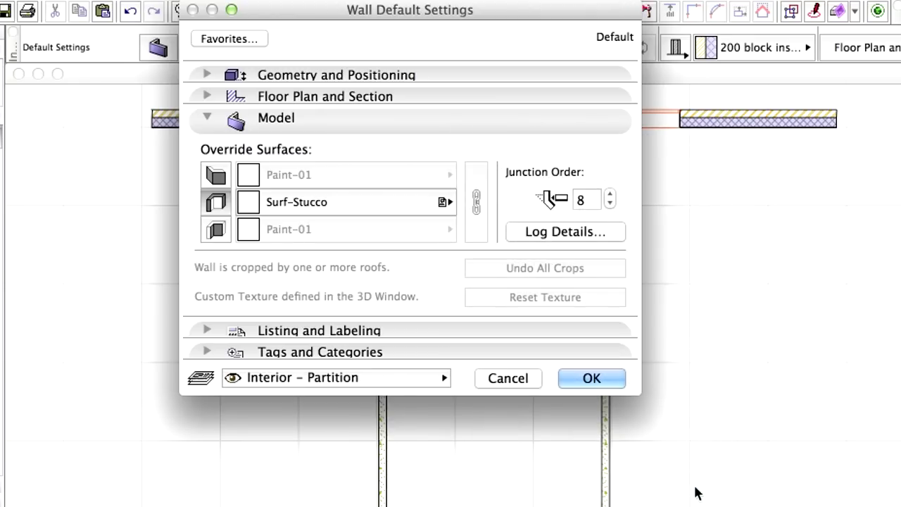
# Confirm the wall defaults and zoom into the stairwell area.
pyautogui.click(610, 381)
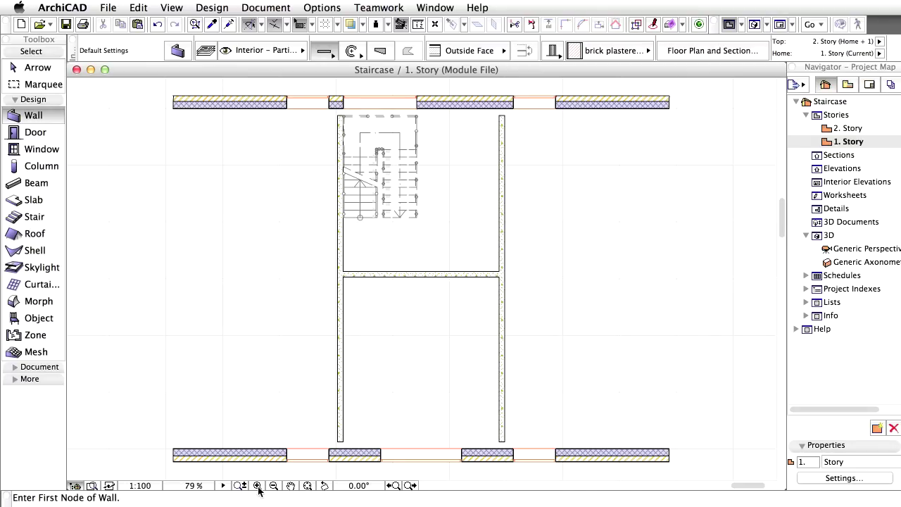
pyautogui.click(259, 486)
pyautogui.click(315, 82)
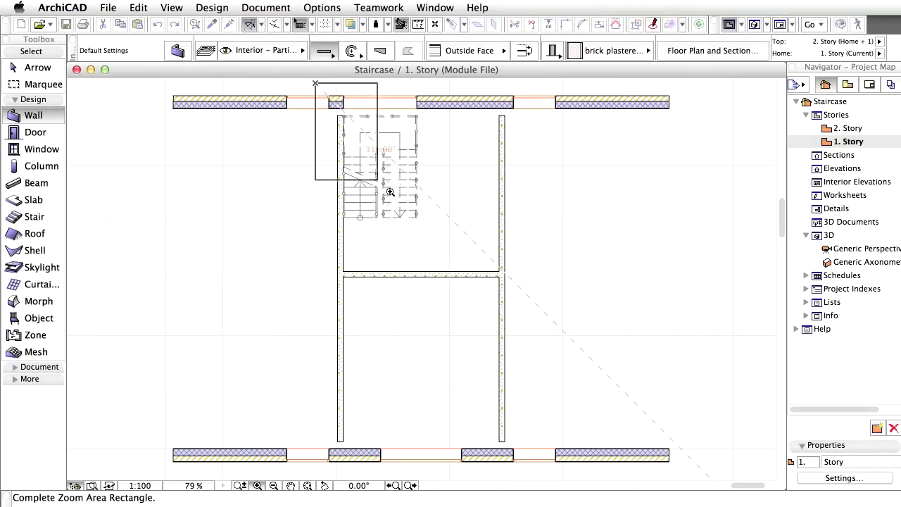
pyautogui.click(515, 297)
# Draw the partition wall from the top exterior wall down to the middle horizontal wall.
pyautogui.click(420, 115)
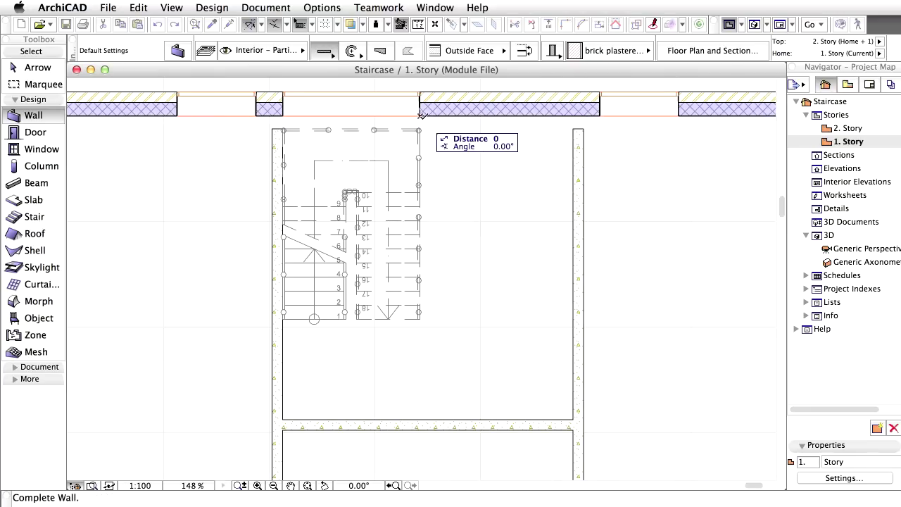
pyautogui.click(422, 417)
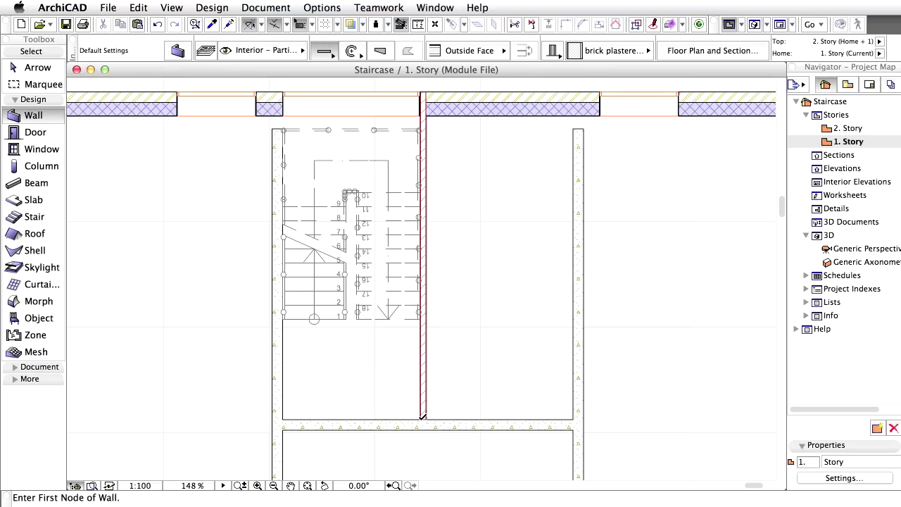
pyautogui.press('super+apostrophe')
pyautogui.click(370, 80)
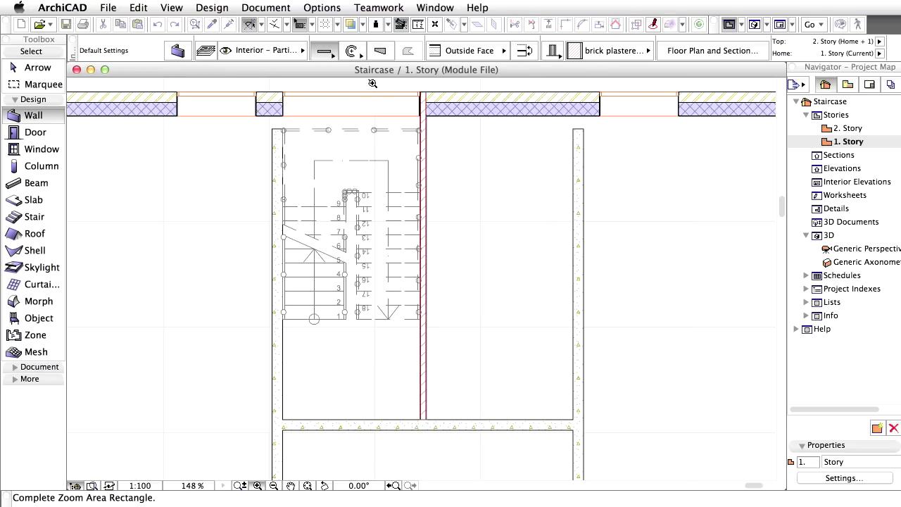
# Zoom onto the top junction and select the new partition along with the top exterior wall.
pyautogui.click(493, 155)
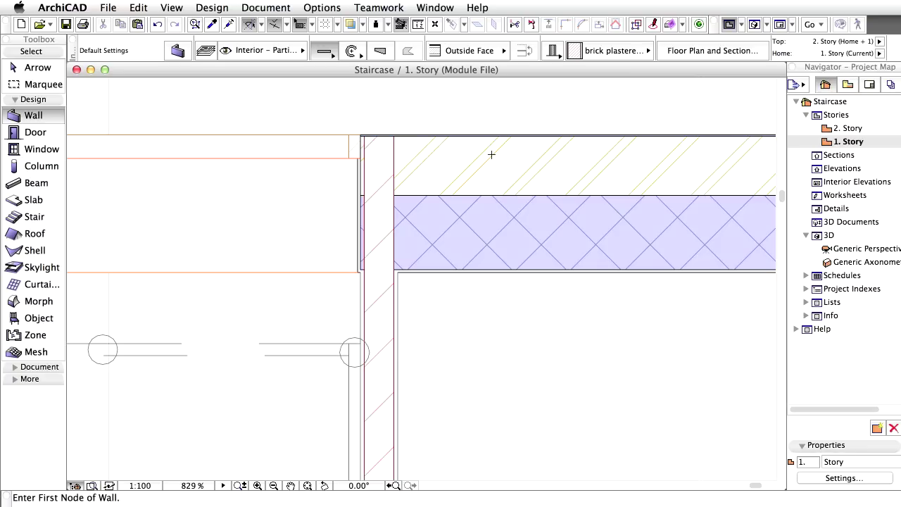
pyautogui.press('shift')
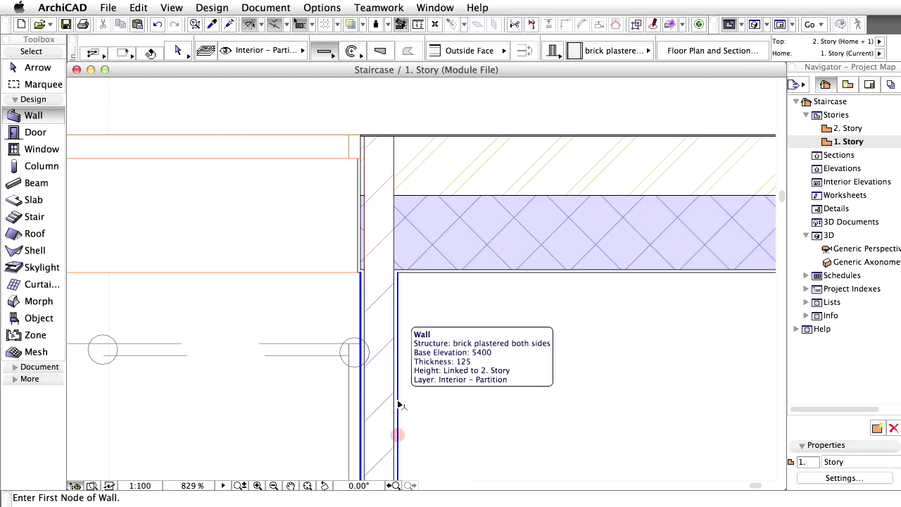
pyautogui.keyDown('shift'); pyautogui.click(395, 435); pyautogui.keyUp('shift')
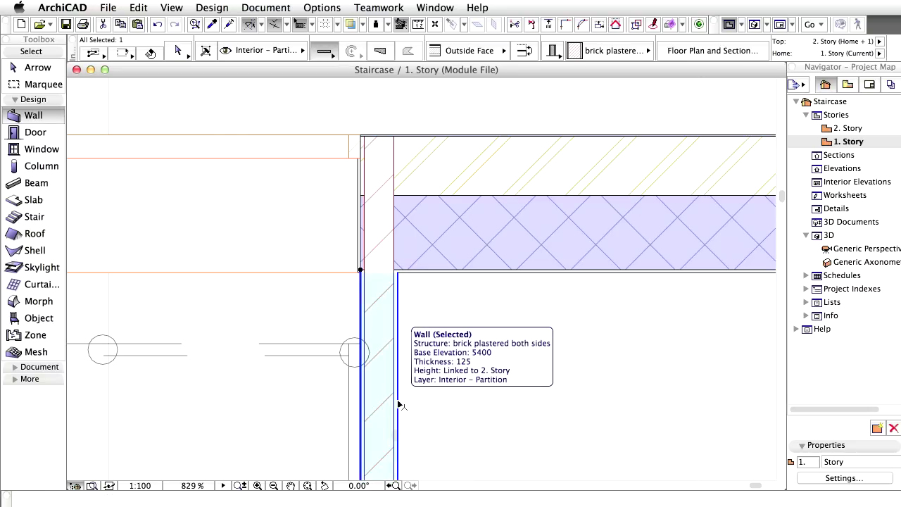
pyautogui.keyDown('shift'); pyautogui.click(476, 274); pyautogui.keyUp('shift')
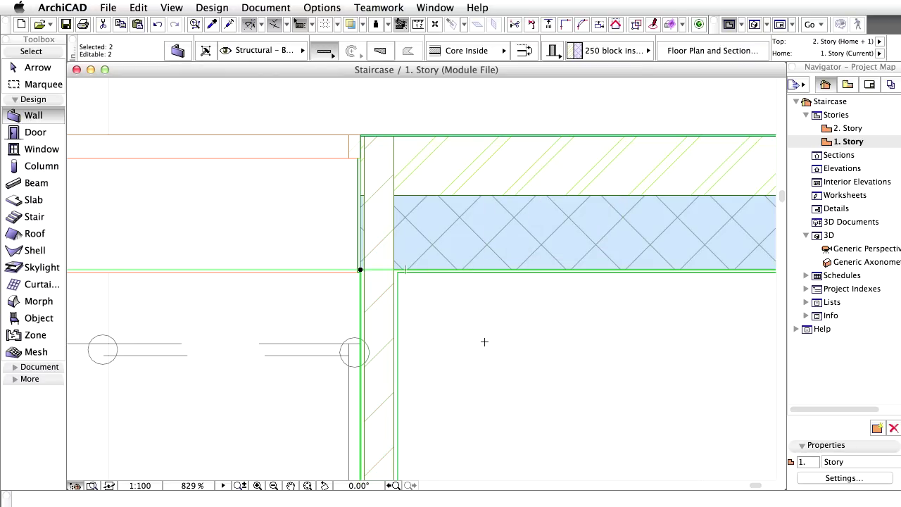
# Open Building Materials, compare the brick and block entries, and sort the list by name.
pyautogui.click(328, 10)
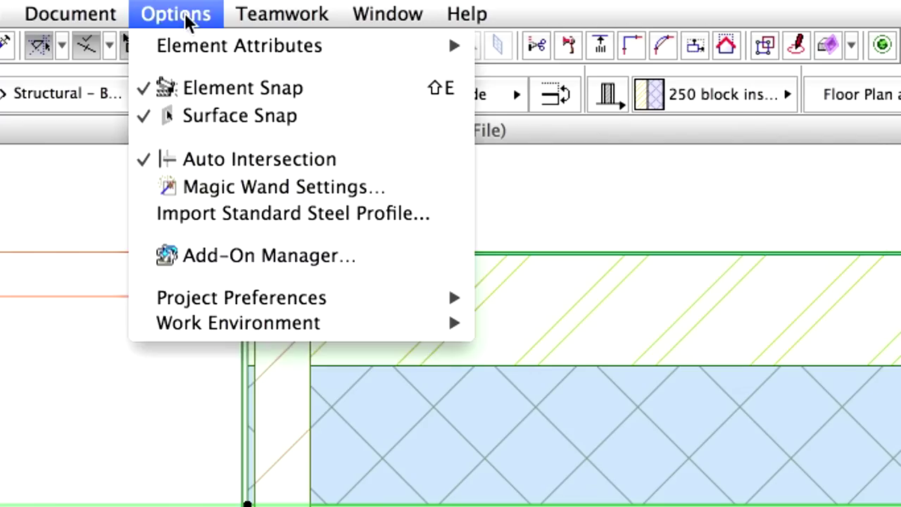
pyautogui.moveTo(187, 43)
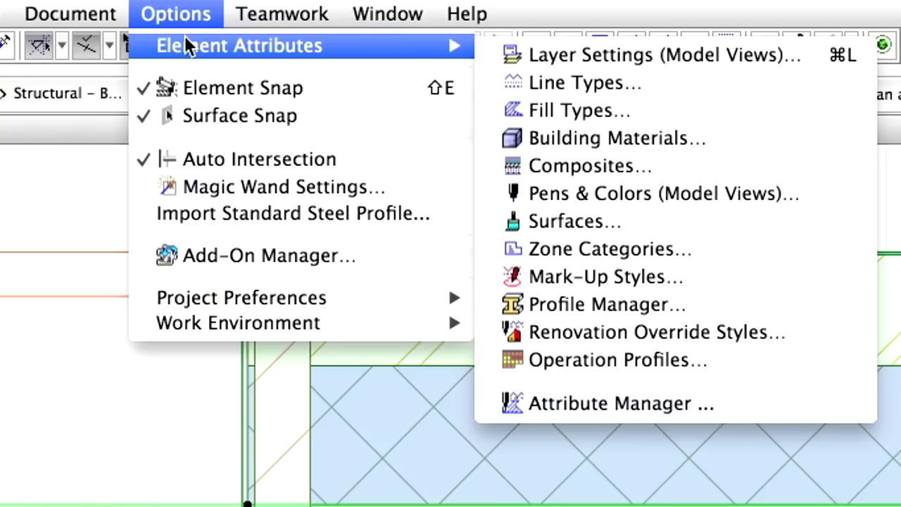
pyautogui.click(770, 137)
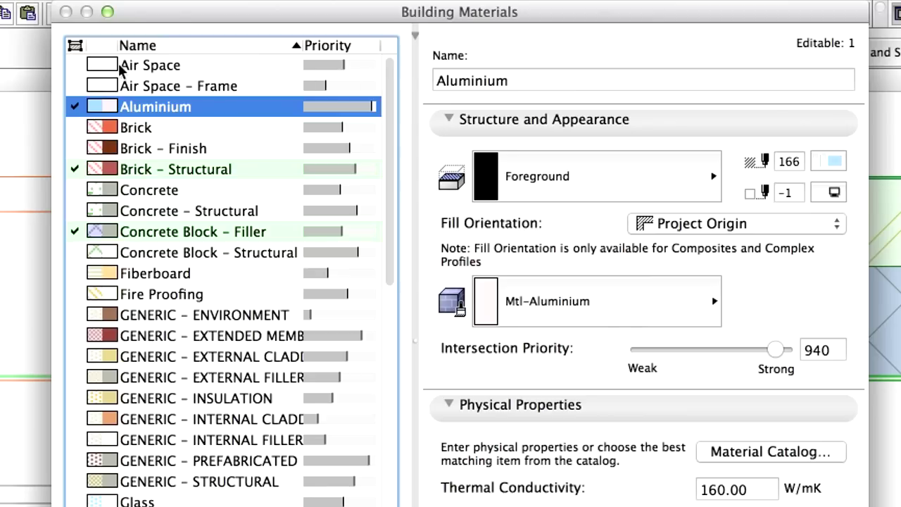
pyautogui.click(75, 46)
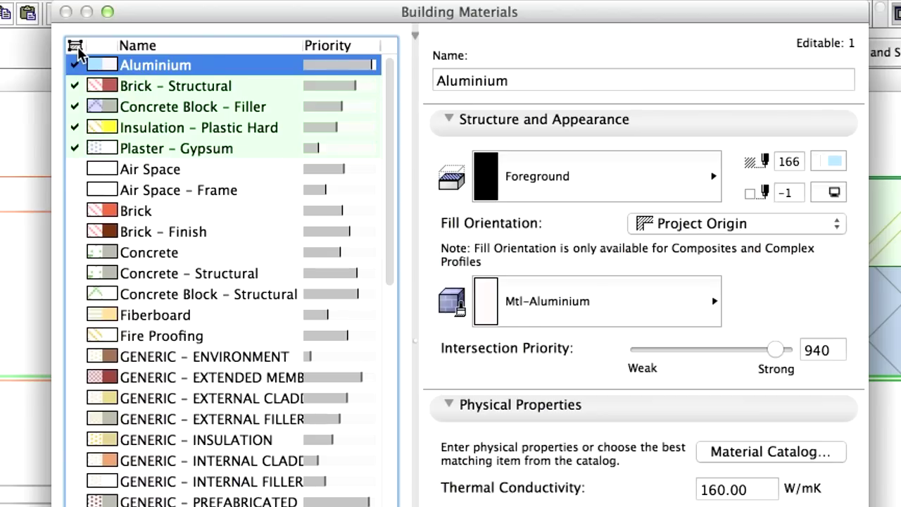
pyautogui.click(209, 88)
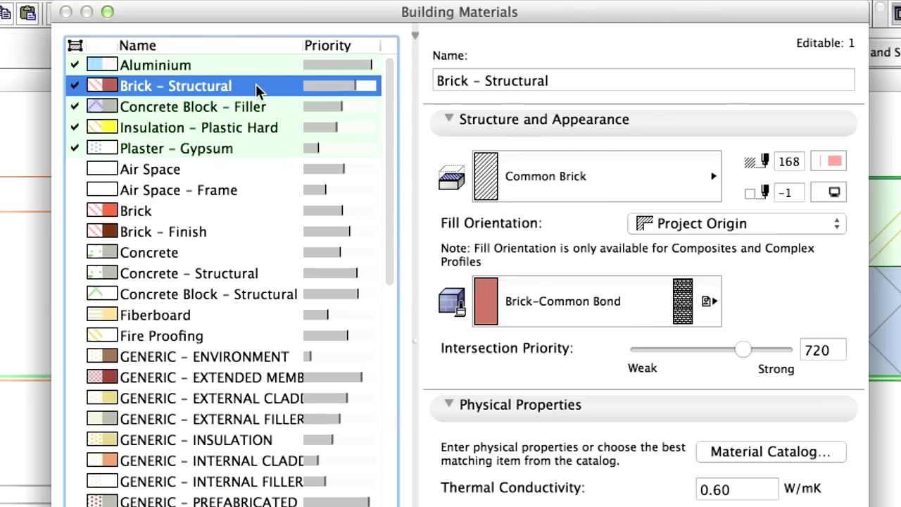
pyautogui.click(238, 109)
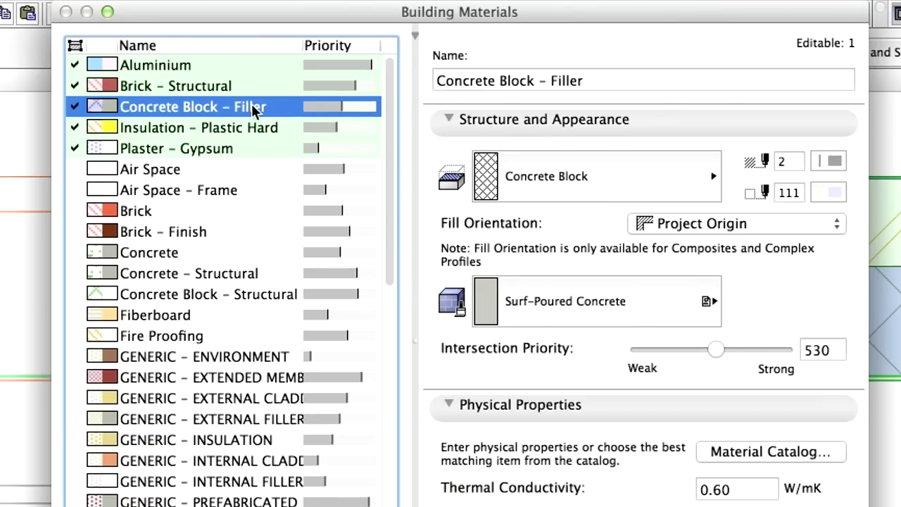
pyautogui.click(252, 87)
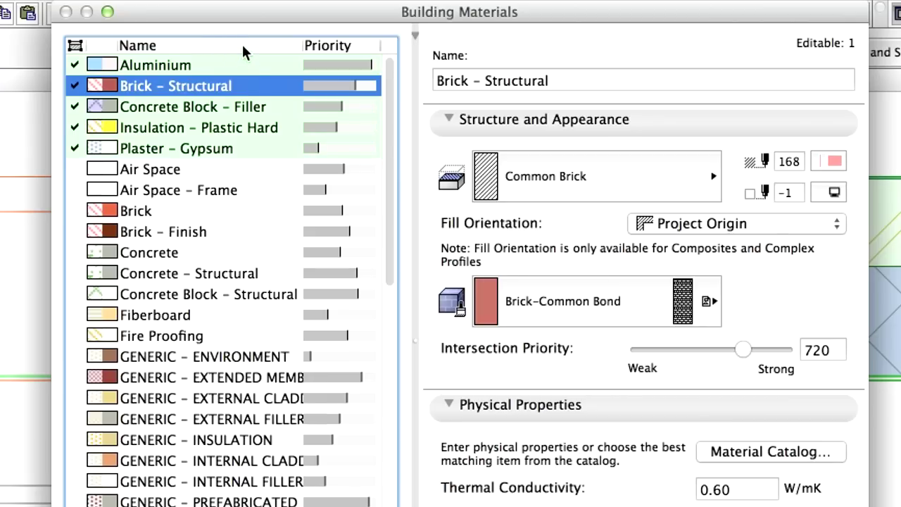
pyautogui.click(243, 51)
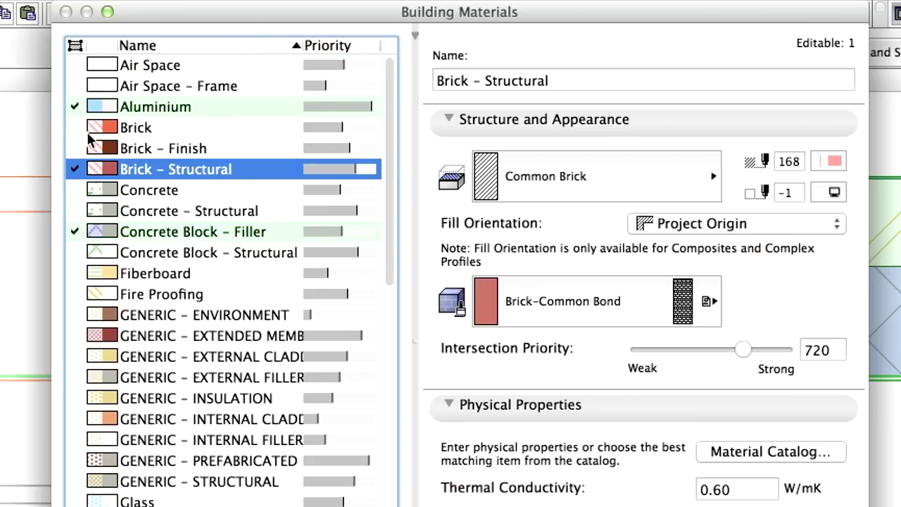
# Change the Brick material's intersection priority from 540 to 520.
pyautogui.click(177, 129)
pyautogui.click(202, 149)
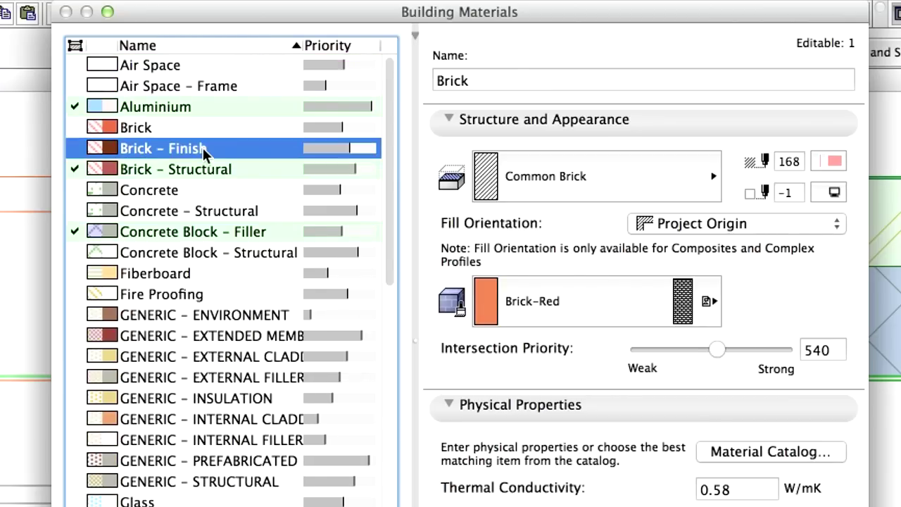
pyautogui.click(240, 169)
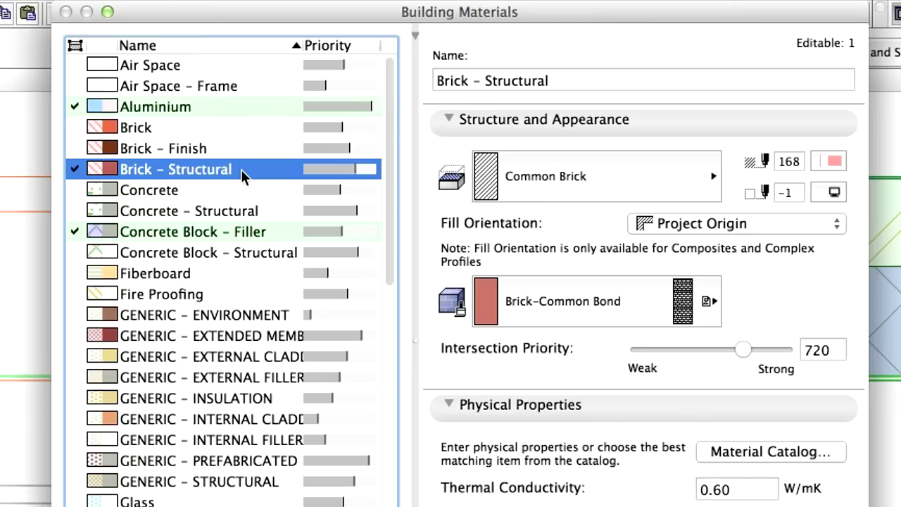
pyautogui.click(219, 135)
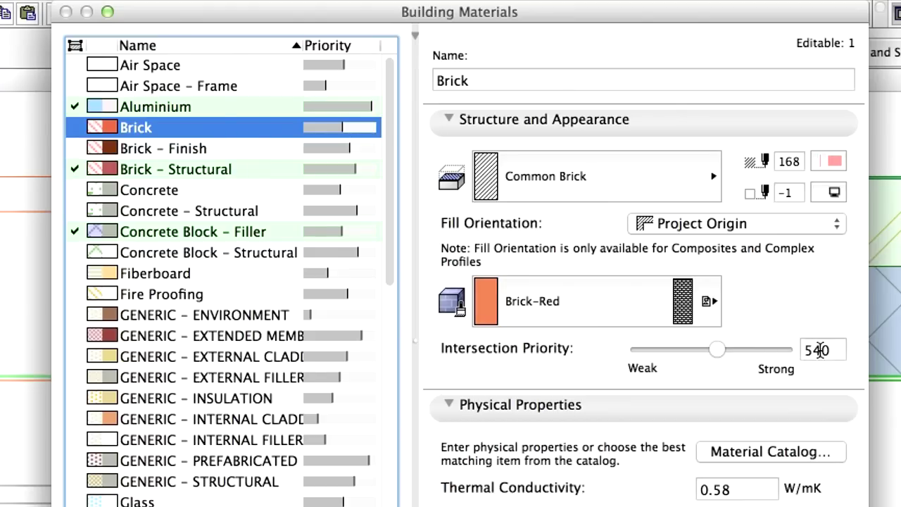
pyautogui.click(825, 350)
pyautogui.doubleClick(825, 350)
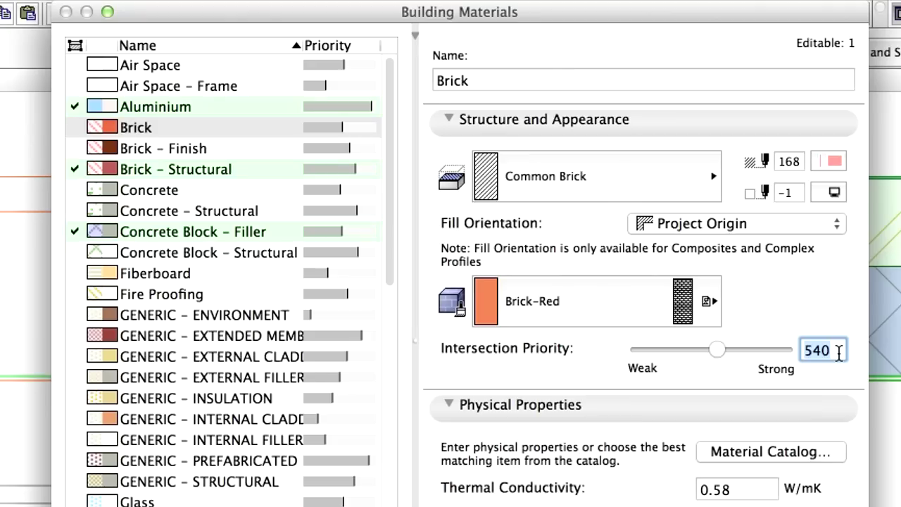
pyautogui.write('520')
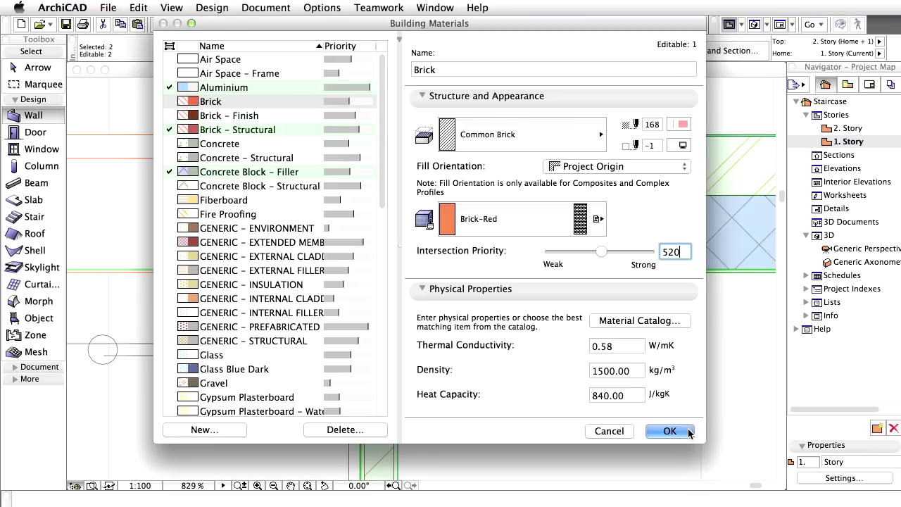
# Edit the partition's composite so the brick plastered both sides core skin uses Brick.
pyautogui.click(689, 431)
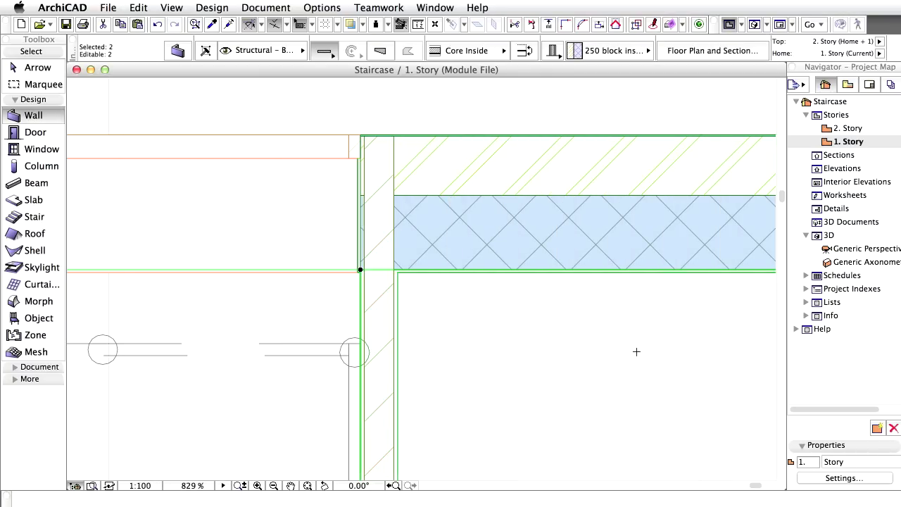
pyautogui.press('Escape')
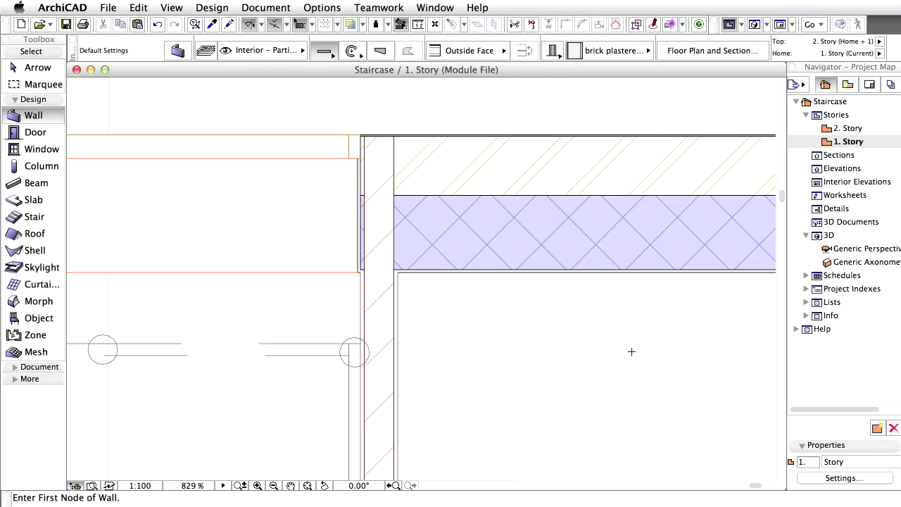
pyautogui.keyDown('shift'); pyautogui.click(399, 333); pyautogui.keyUp('shift')
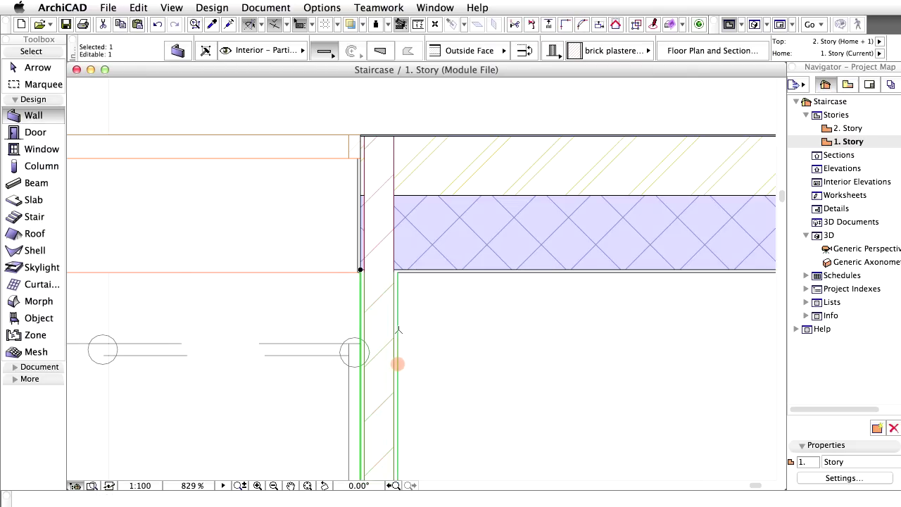
pyautogui.rightClick(407, 89)
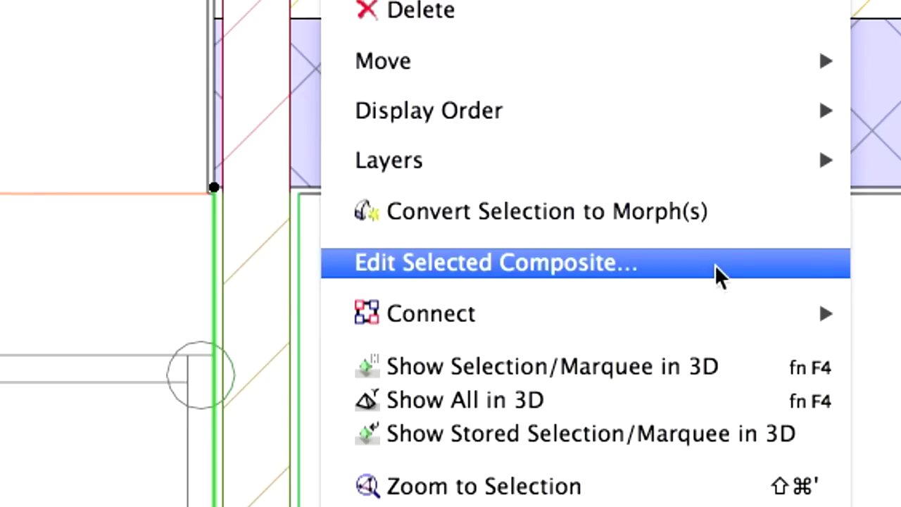
pyautogui.click(715, 264)
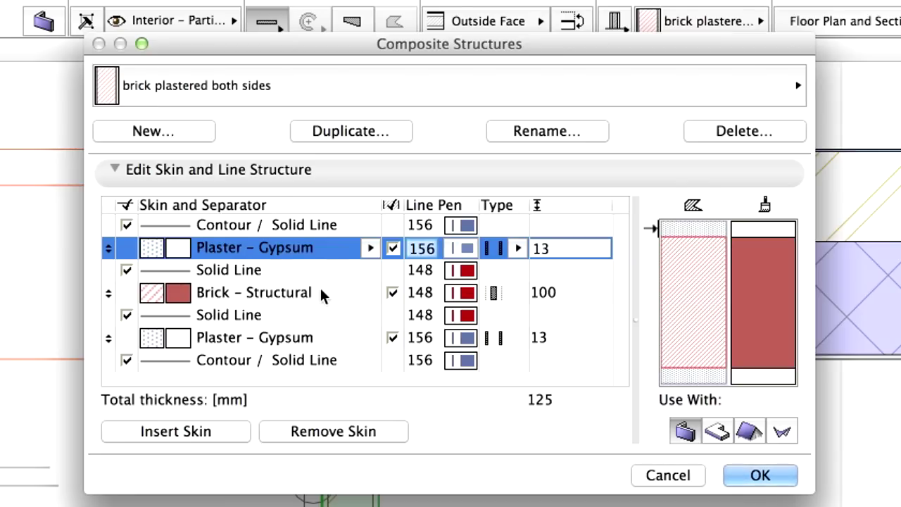
pyautogui.click(321, 293)
pyautogui.click(320, 293)
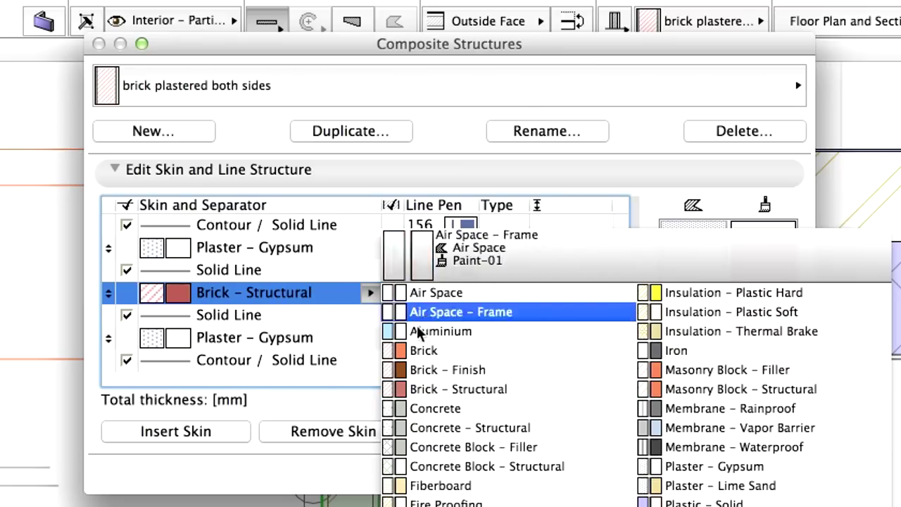
pyautogui.click(484, 350)
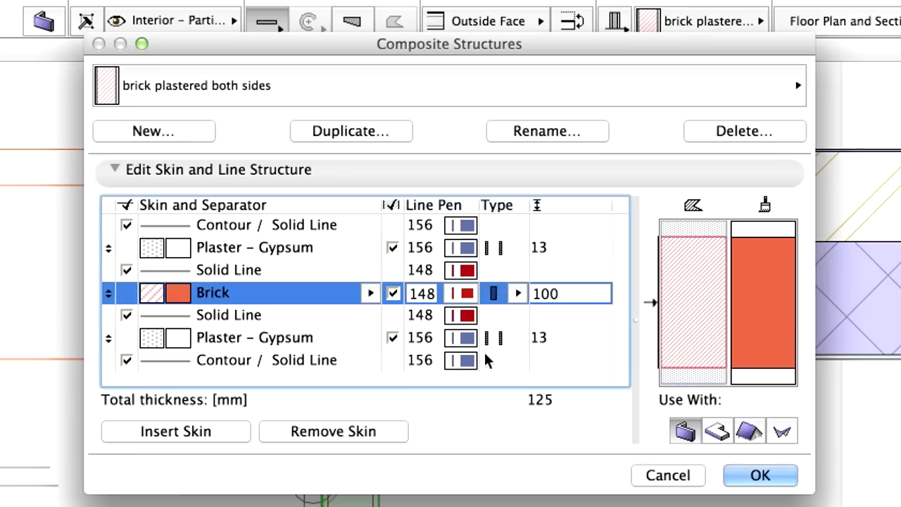
# Switch the brick plastered one side composite's core skin to Brick and apply the changes.
pyautogui.click(482, 90)
pyautogui.click(816, 244)
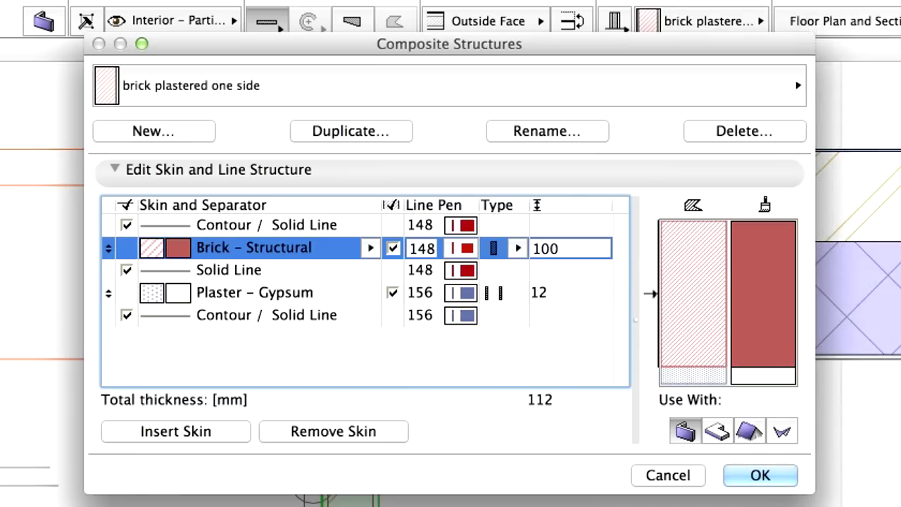
pyautogui.click(369, 248)
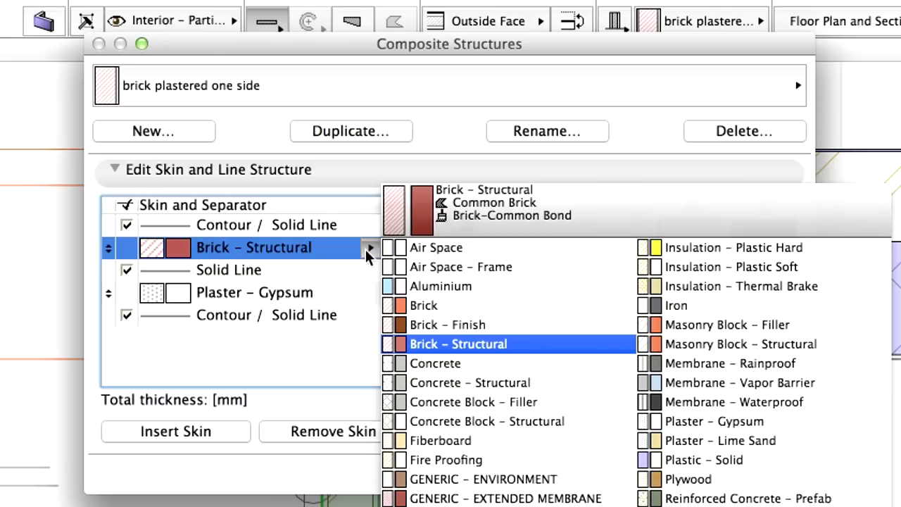
pyautogui.click(478, 306)
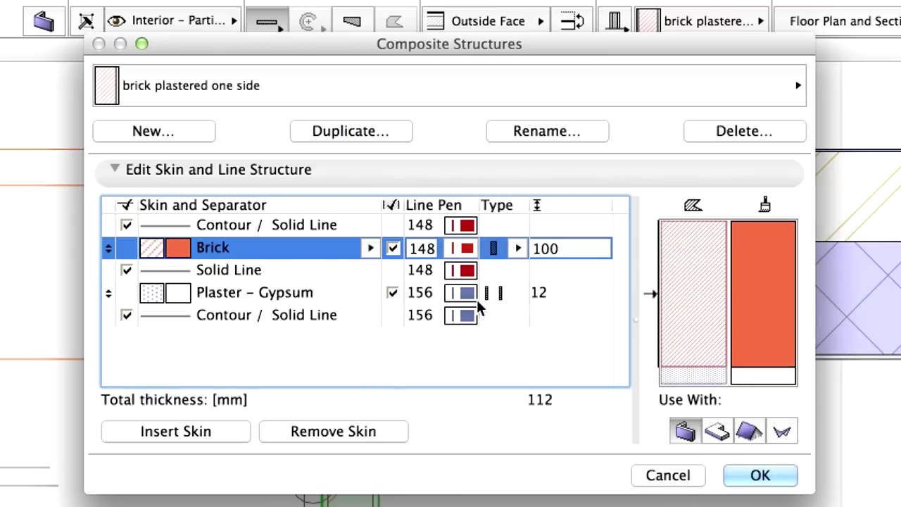
pyautogui.click(786, 479)
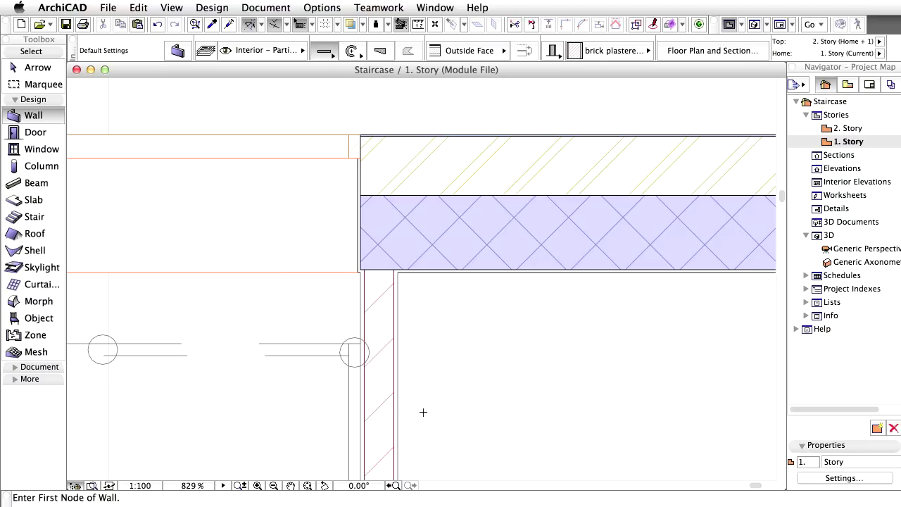
# Zoom back out to 148% to show the whole stairwell and its walls.
pyautogui.click(393, 485)
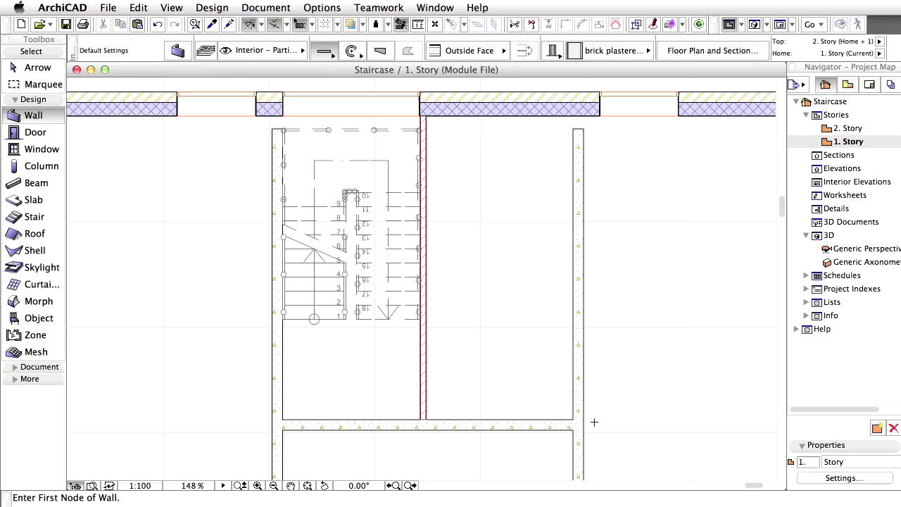
# Begin a zoom rectangle around the top corner where the partition meets the exterior wall.
pyautogui.click(258, 486)
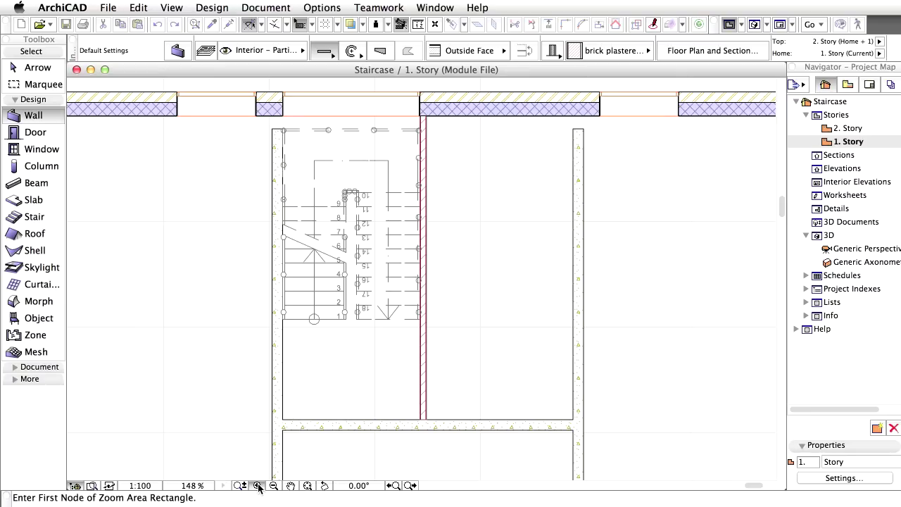
pyautogui.click(381, 82)
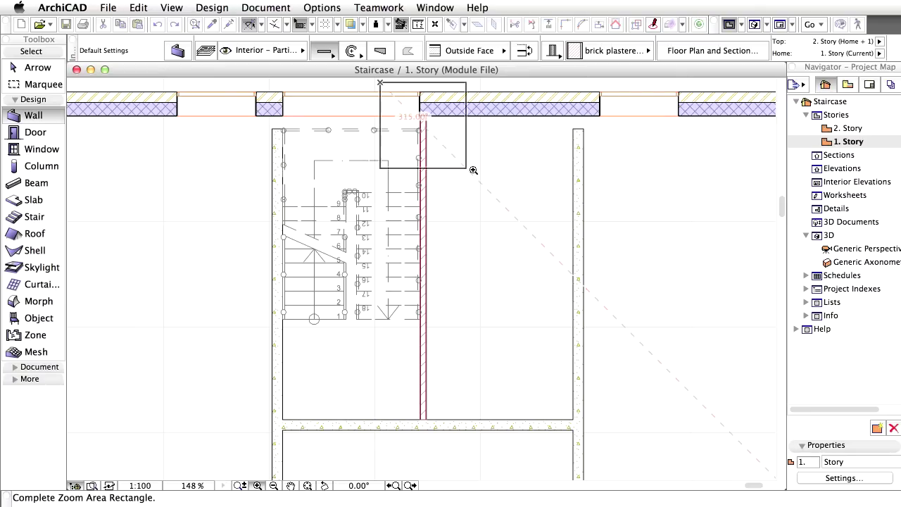
# Draw a horizontal Inside Face partition at Y 697 from the stairwell wall to the right-hand column.
pyautogui.click(572, 203)
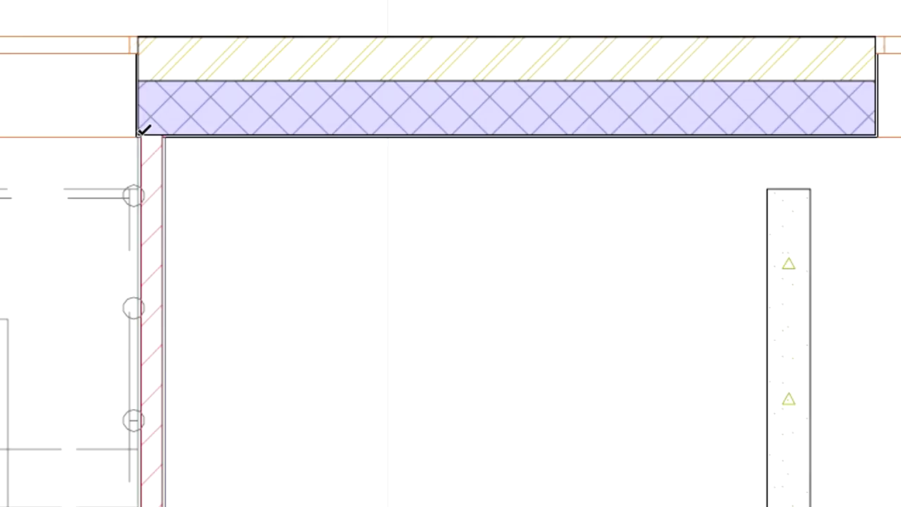
pyautogui.write('y')
pyautogui.write('697')
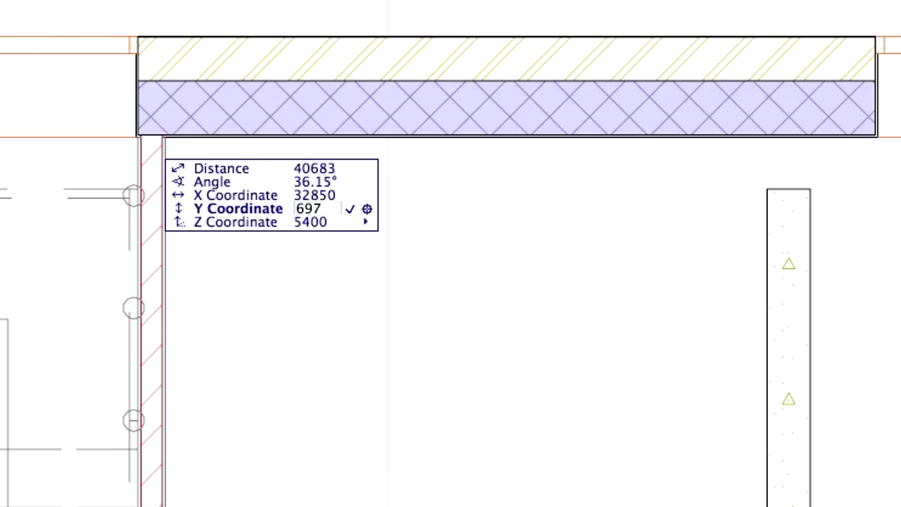
pyautogui.press('Return')
pyautogui.click(138, 287)
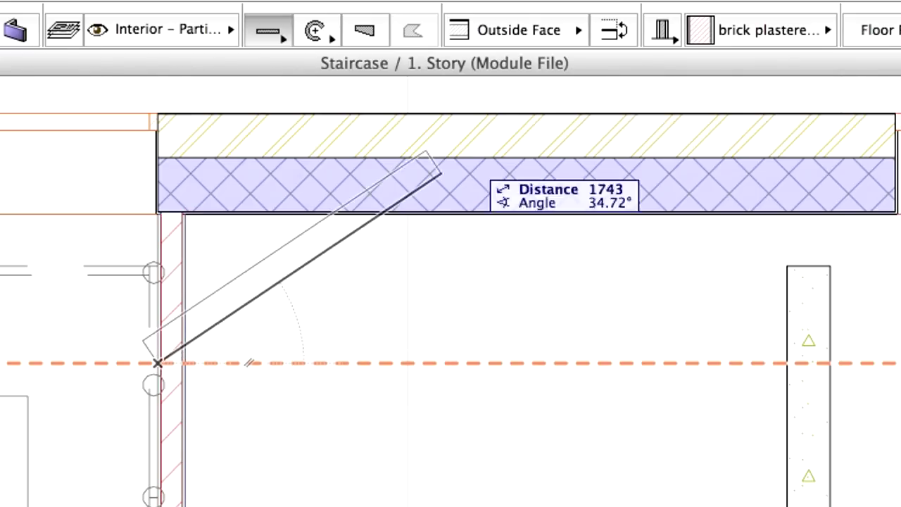
pyautogui.click(578, 31)
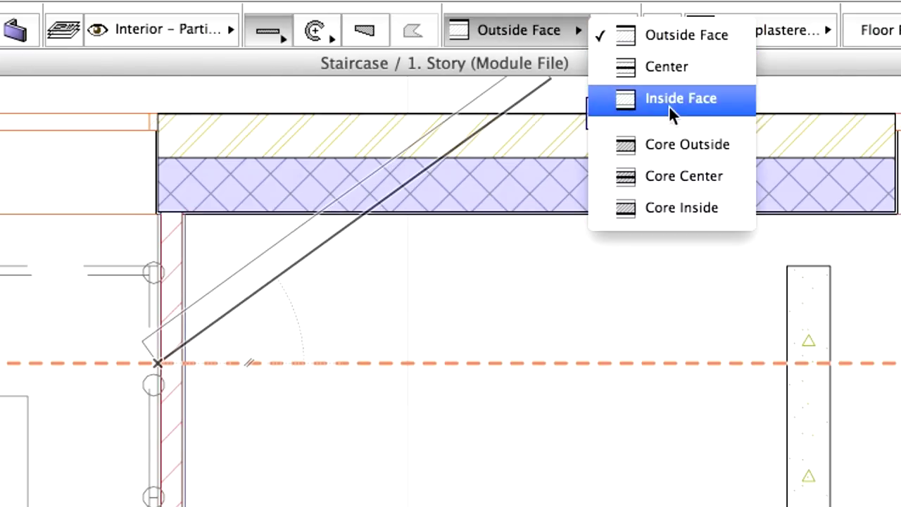
pyautogui.click(736, 100)
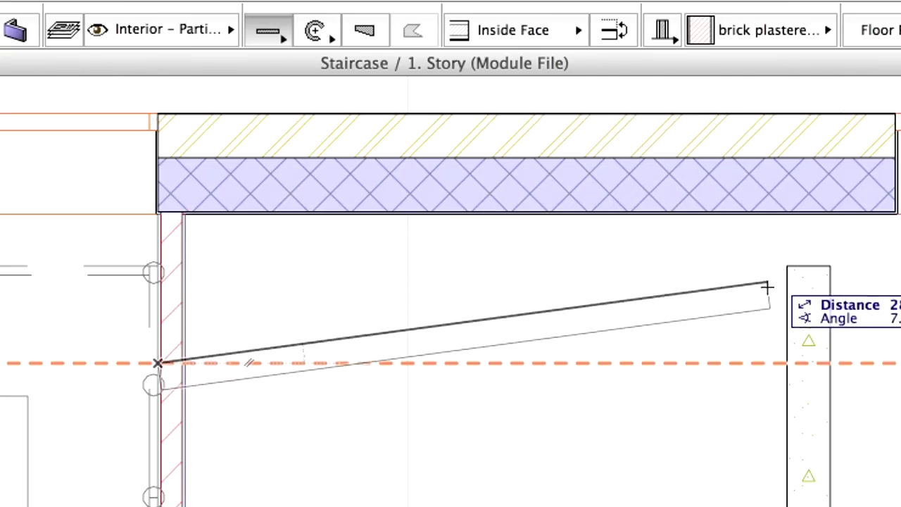
pyautogui.click(789, 363)
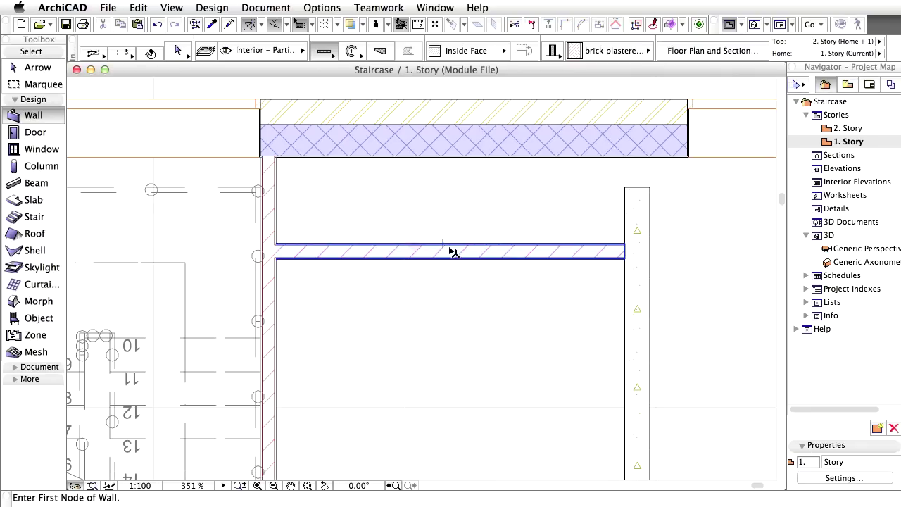
# Drag a copy of the new horizontal wall 2844 below the original, forming a parallel partition.
pyautogui.keyDown('shift'); pyautogui.click(363, 249); pyautogui.keyUp('shift')
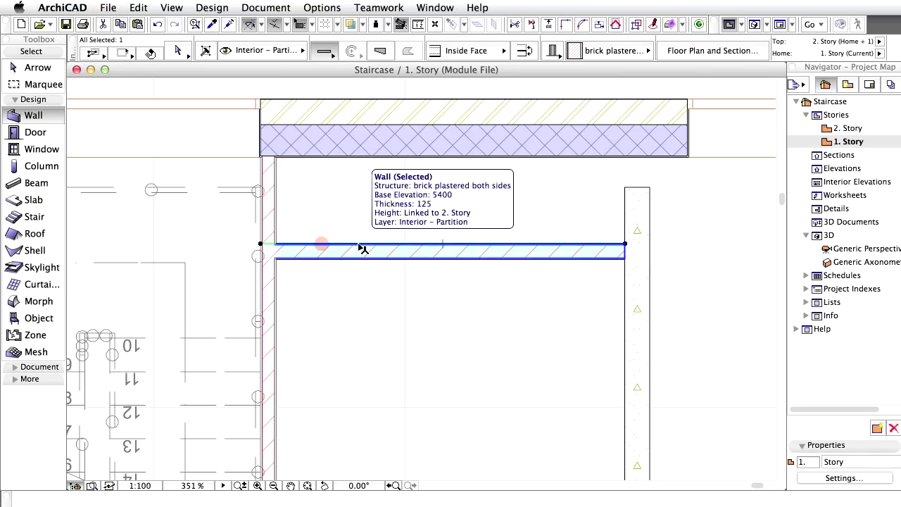
pyautogui.rightClick(359, 174)
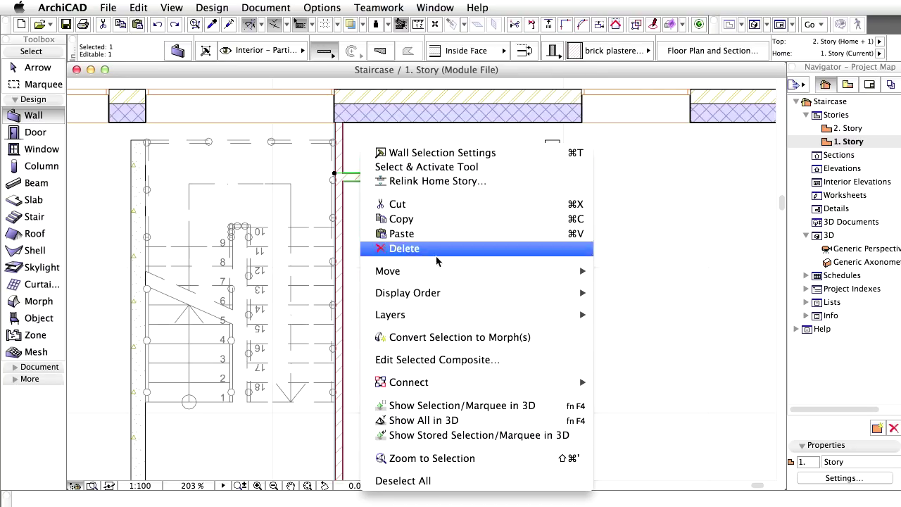
pyautogui.moveTo(384, 271)
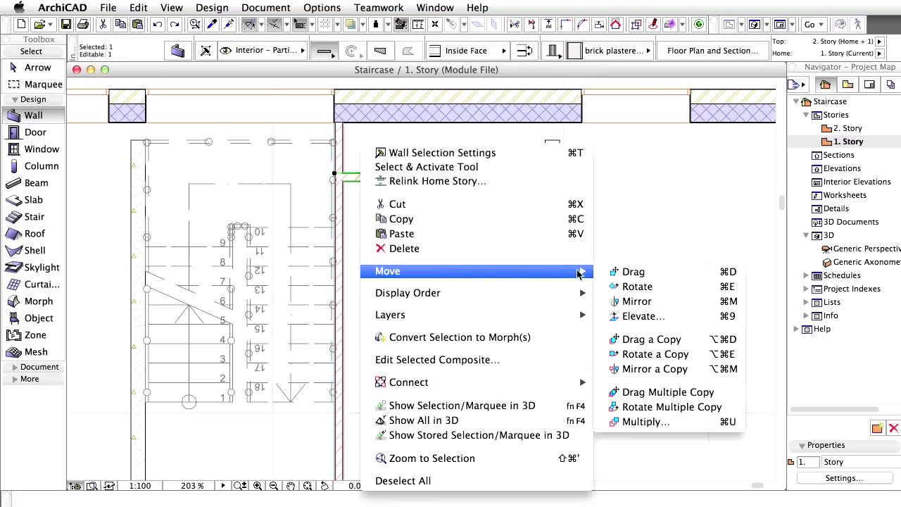
pyautogui.click(702, 341)
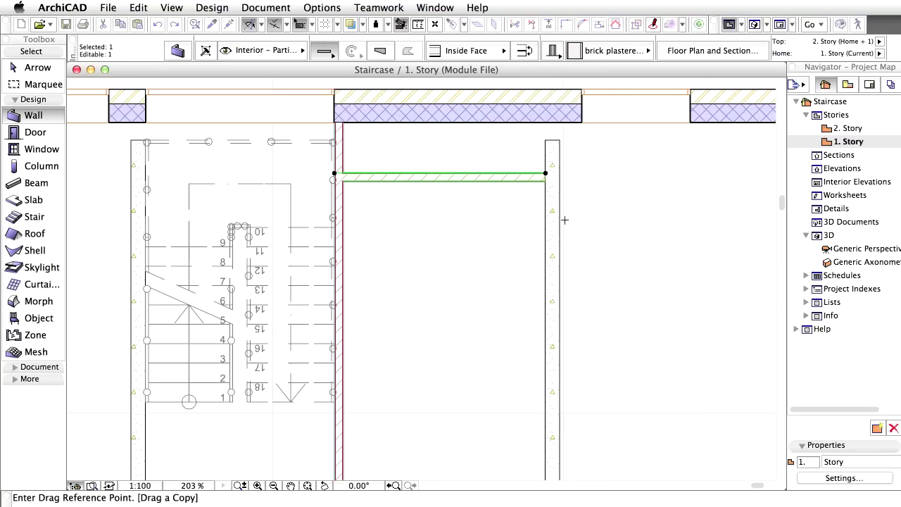
pyautogui.click(342, 172)
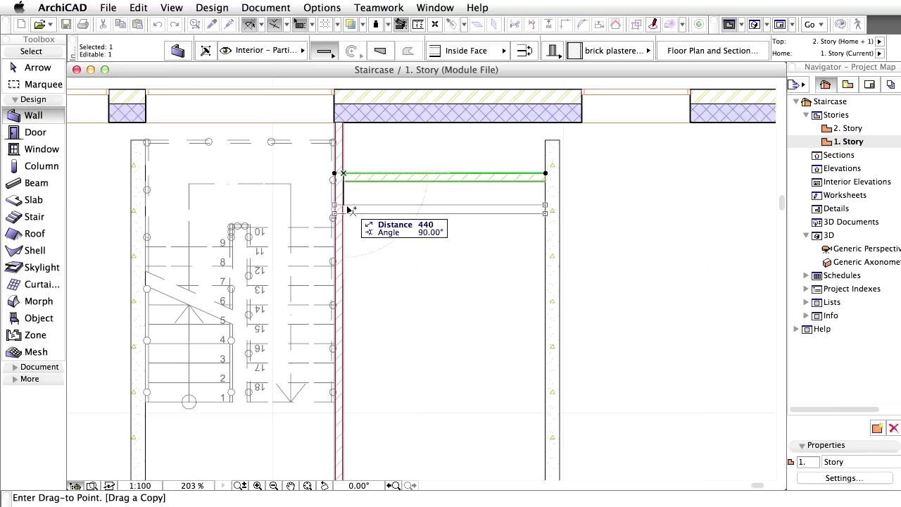
pyautogui.write('2844')
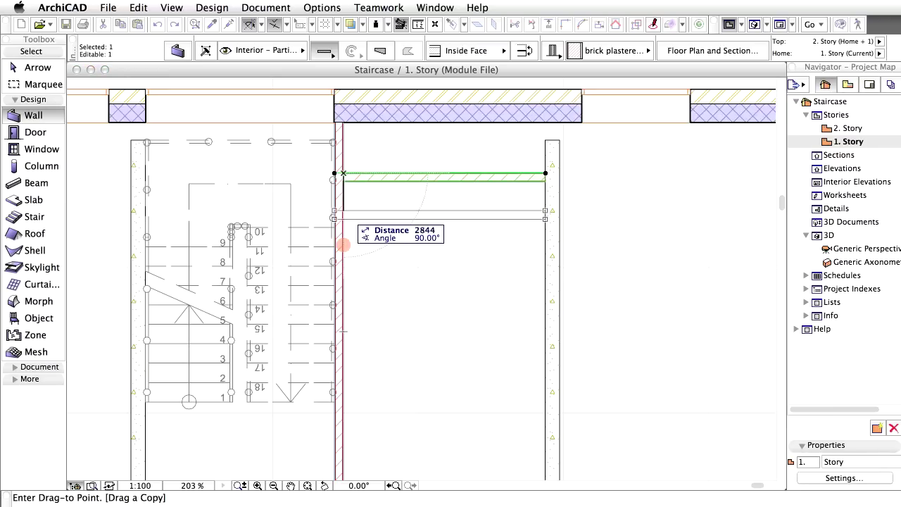
pyautogui.press('Return')
pyautogui.press('Escape')
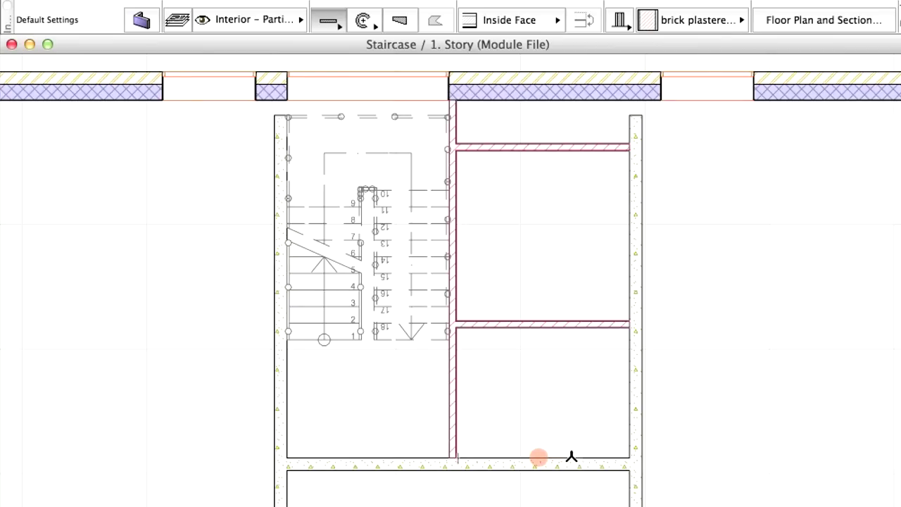
# Draw a 600-long wall right from the outer wall's corner, referenced on its outside face.
pyautogui.click(539, 458)
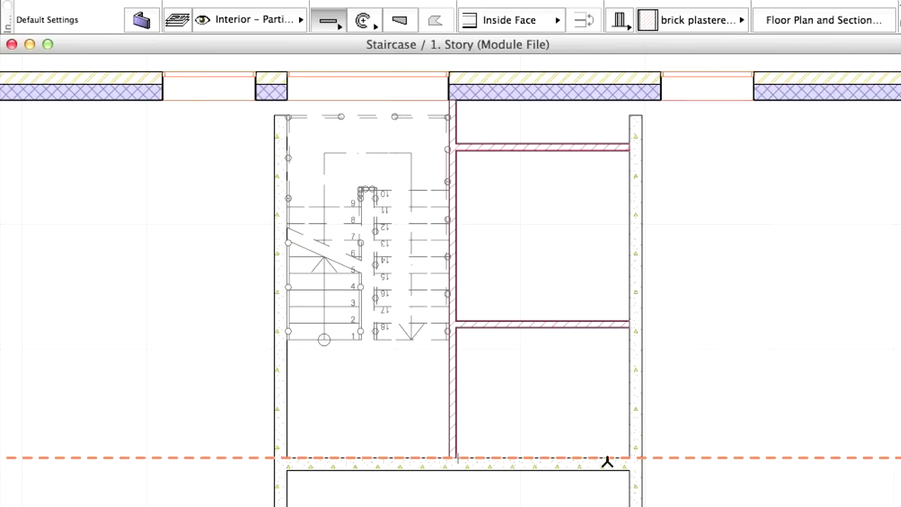
pyautogui.click(643, 458)
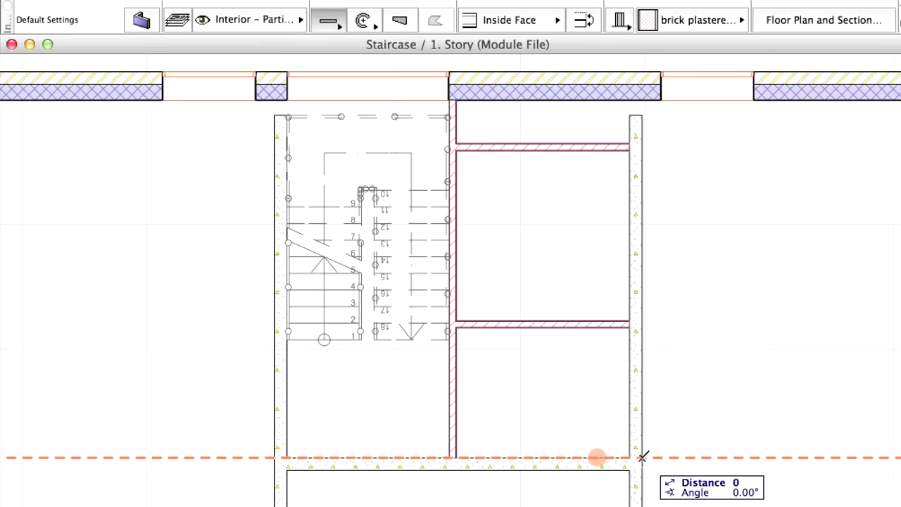
pyautogui.click(561, 26)
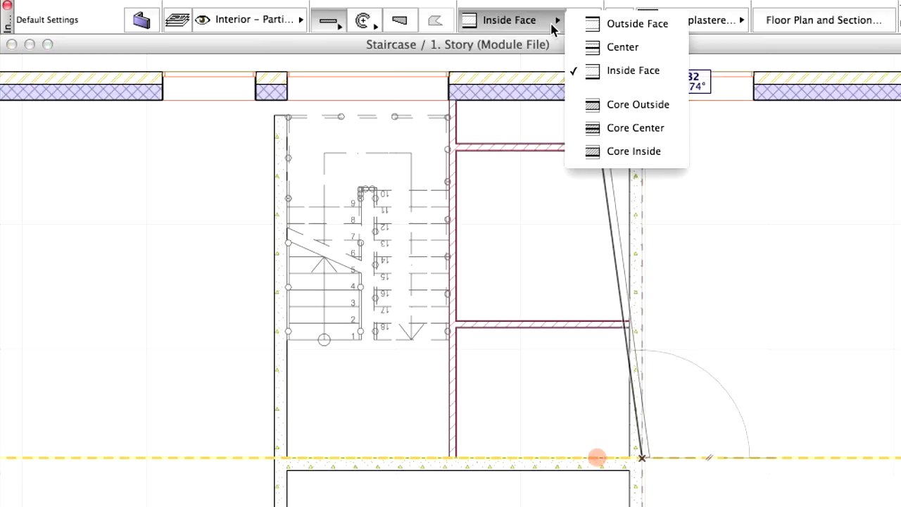
pyautogui.click(654, 25)
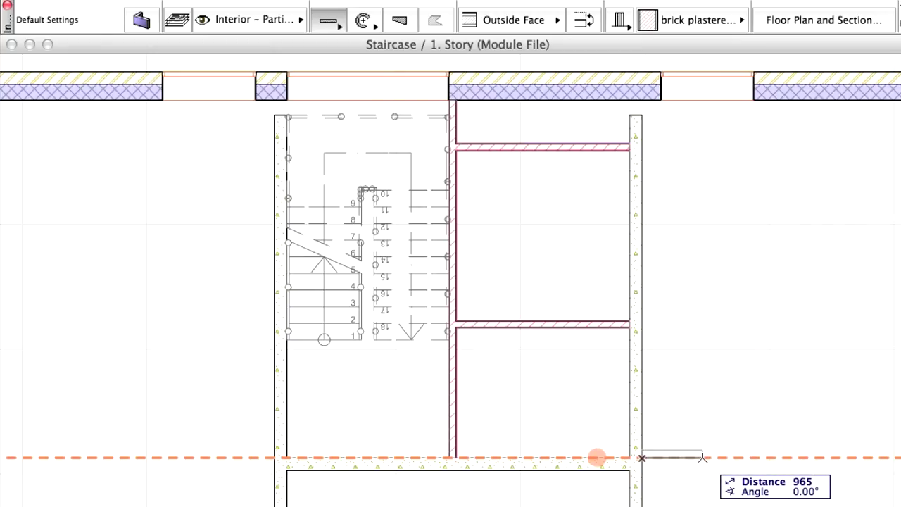
pyautogui.write('600')
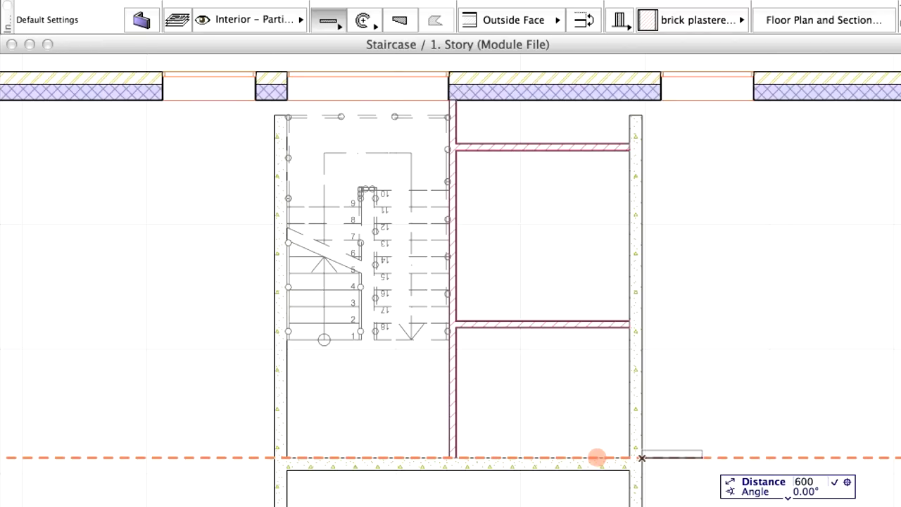
pyautogui.press('Return')
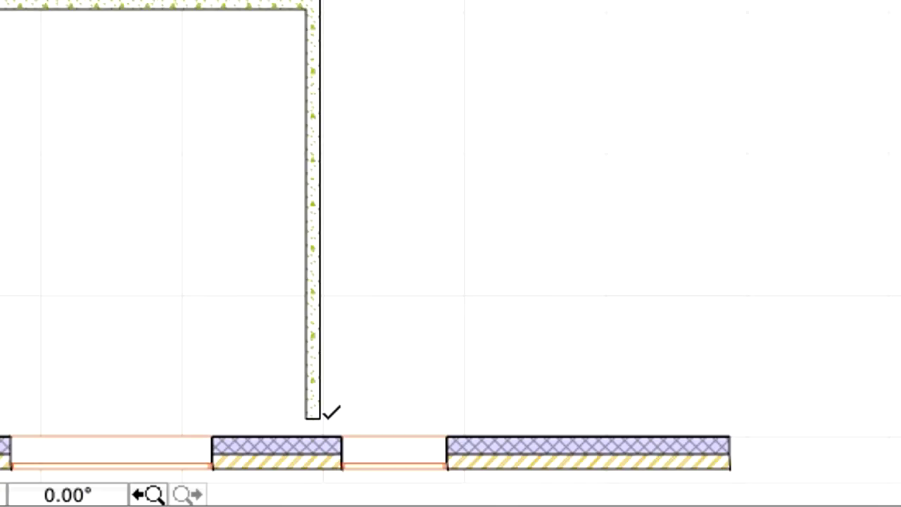
# Draw an 11500-long vertical wall starting 5800 to the right, inside-face referenced, up to the top wall.
pyautogui.write('x')
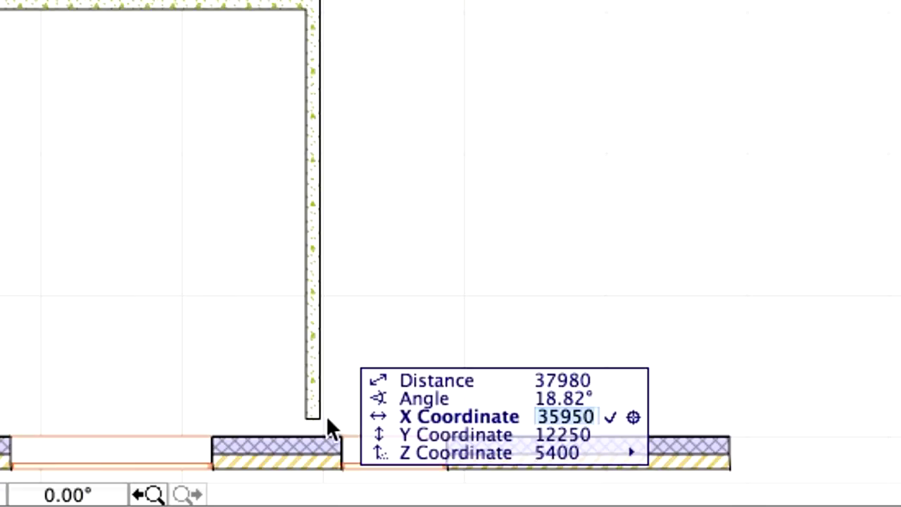
pyautogui.write('5800')
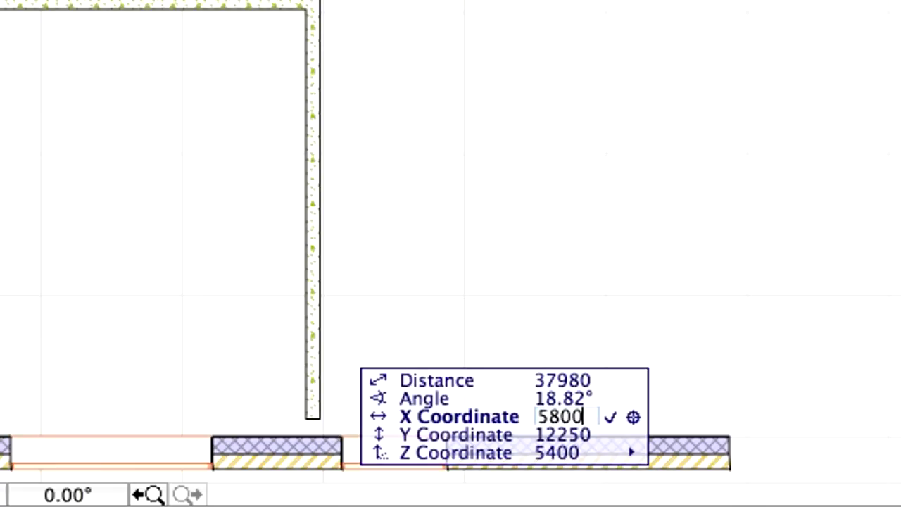
pyautogui.press('Return')
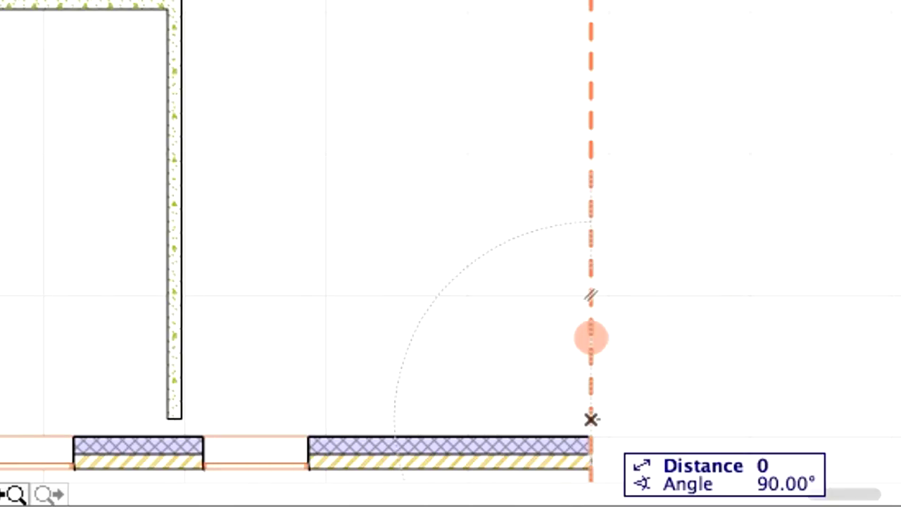
pyautogui.click(591, 420)
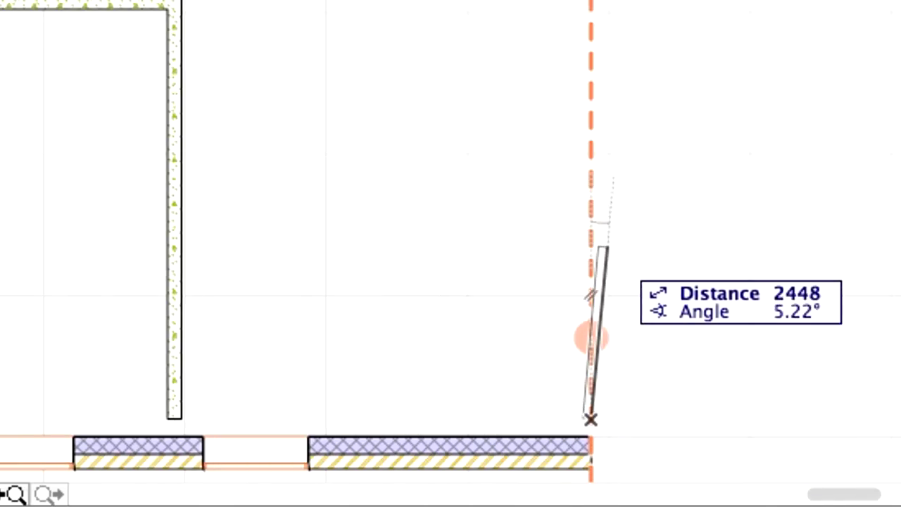
pyautogui.click(499, 49)
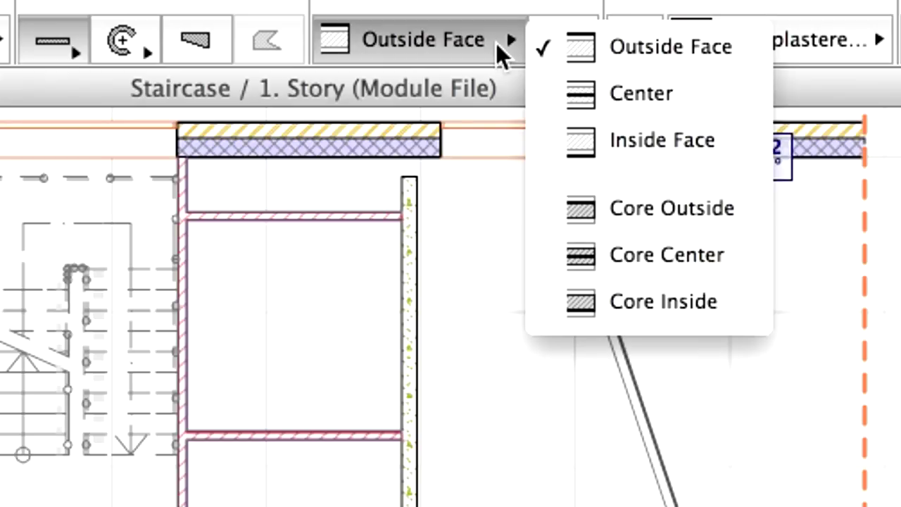
pyautogui.click(683, 155)
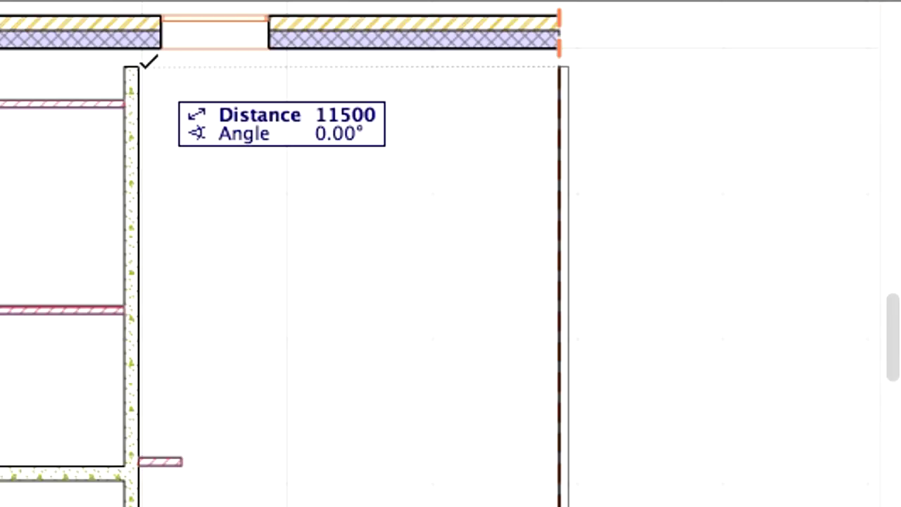
pyautogui.click(141, 66)
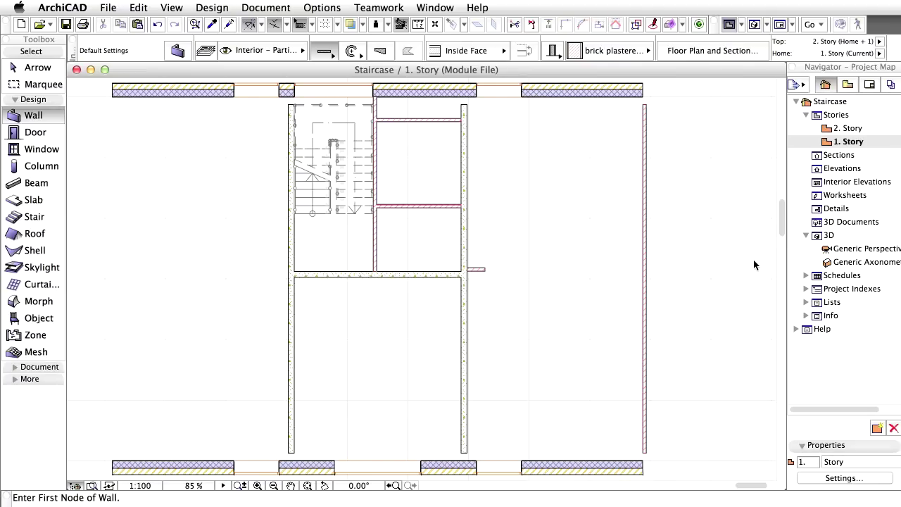
# Set the default wall building material to brick plastered one side.
pyautogui.doubleClick(59, 116)
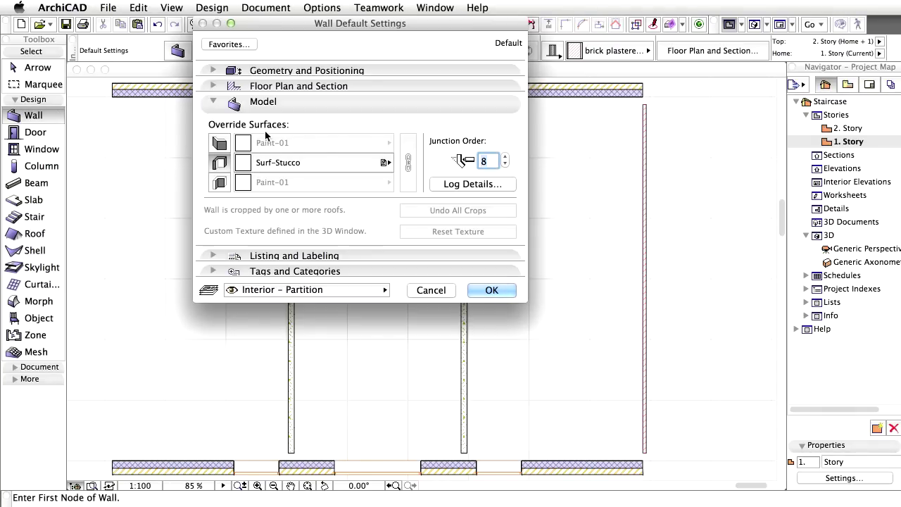
pyautogui.click(302, 107)
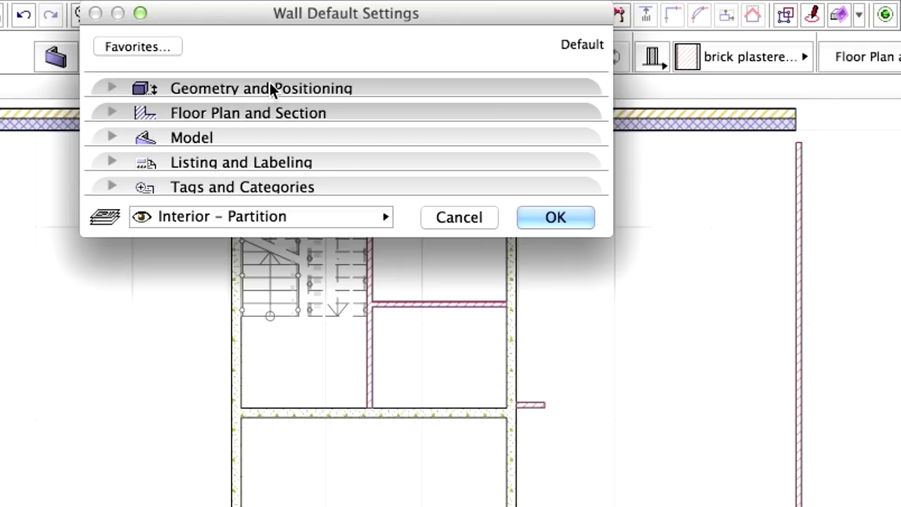
pyautogui.click(312, 70)
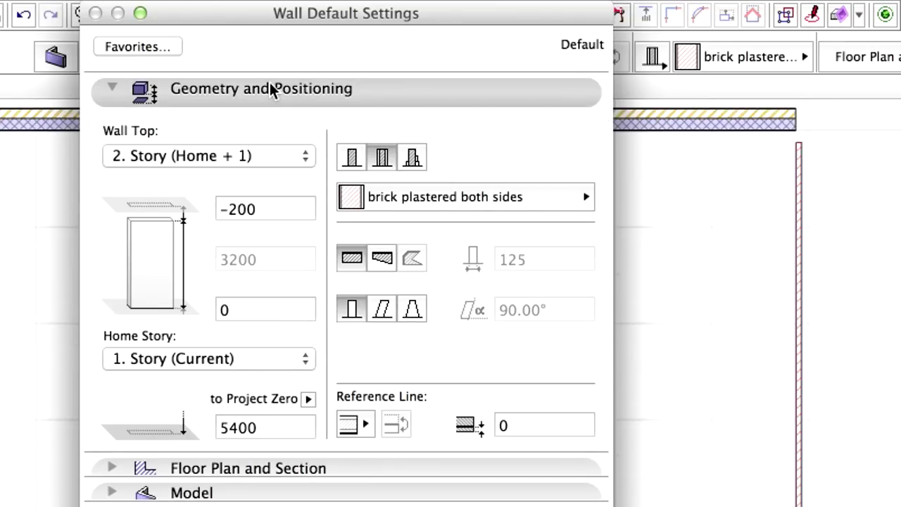
pyautogui.click(465, 197)
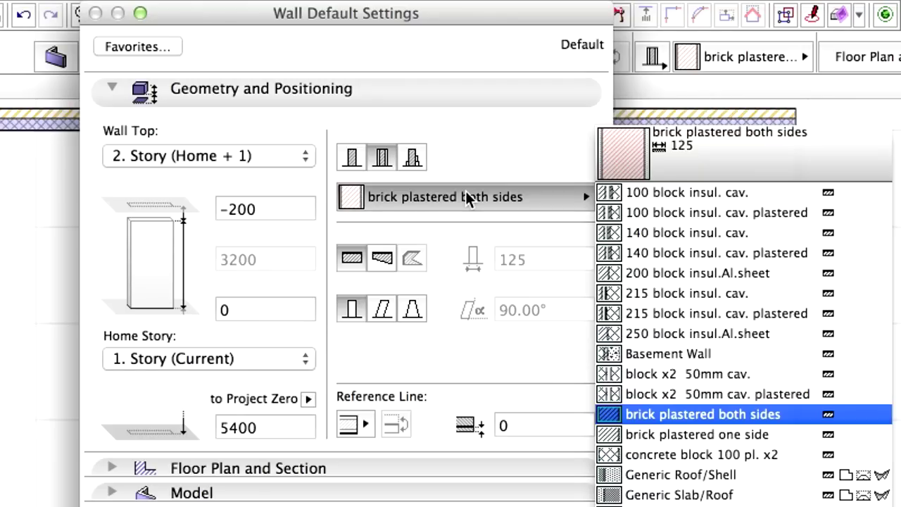
pyautogui.click(787, 435)
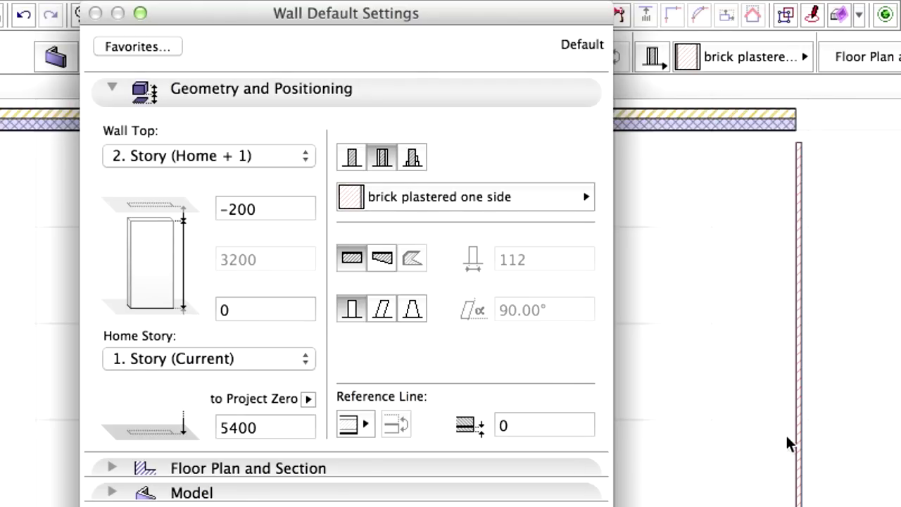
# Set the default wall edge surface to Paint-01 and apply the settings.
pyautogui.click(197, 94)
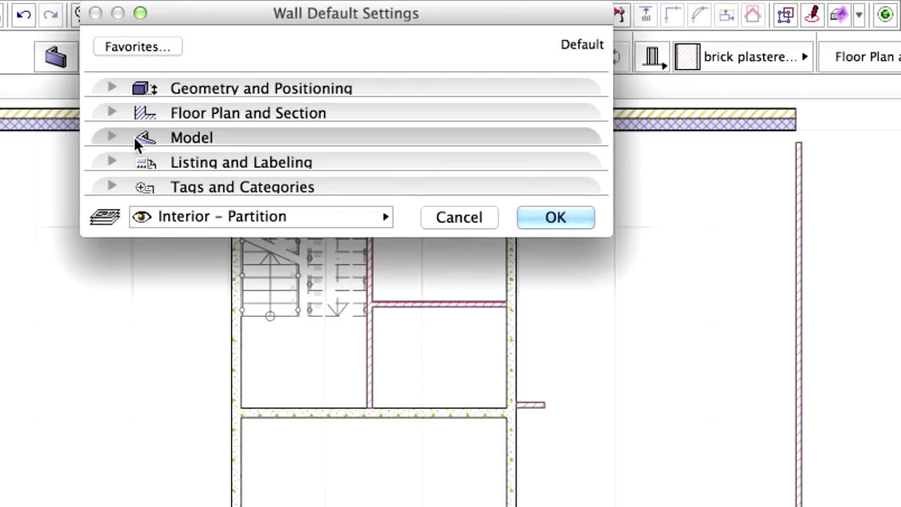
pyautogui.click(114, 139)
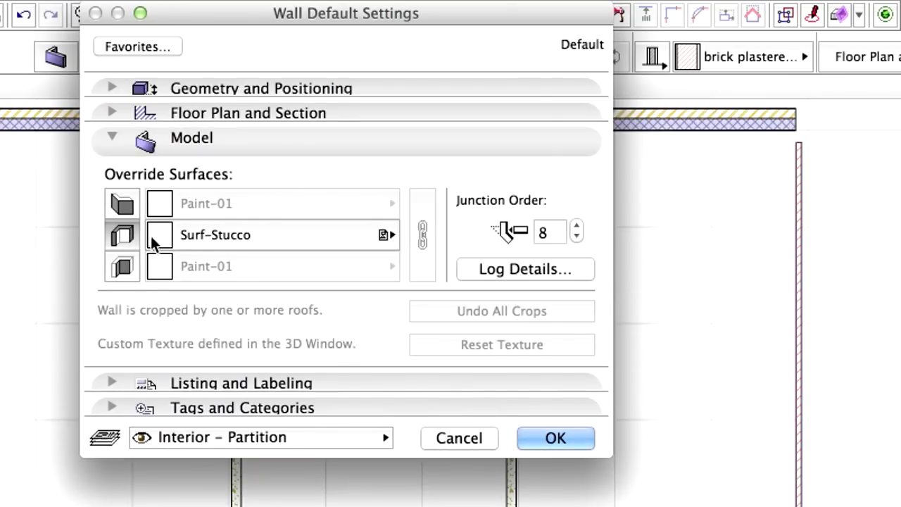
pyautogui.click(176, 237)
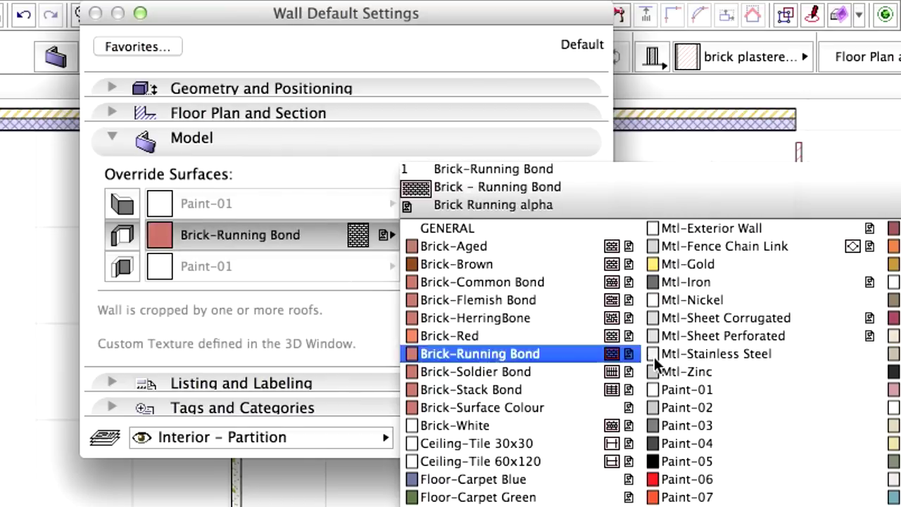
pyautogui.click(676, 389)
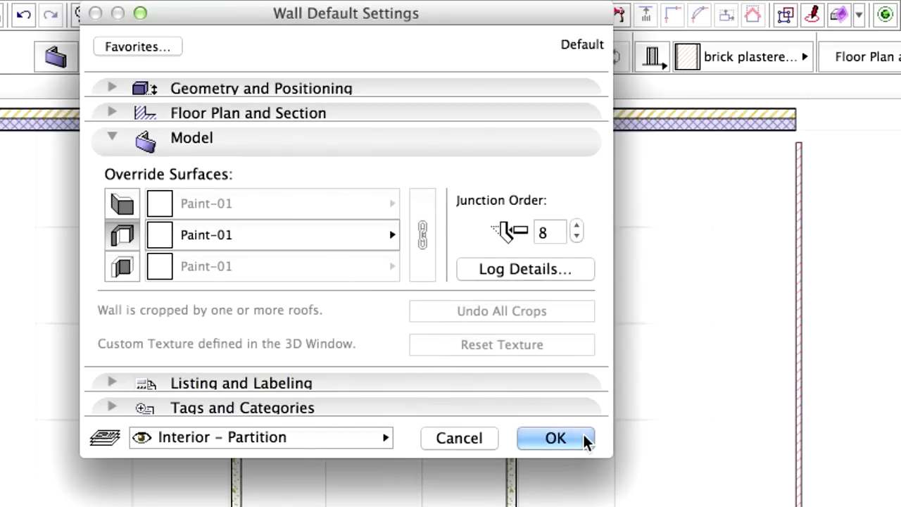
pyautogui.click(585, 440)
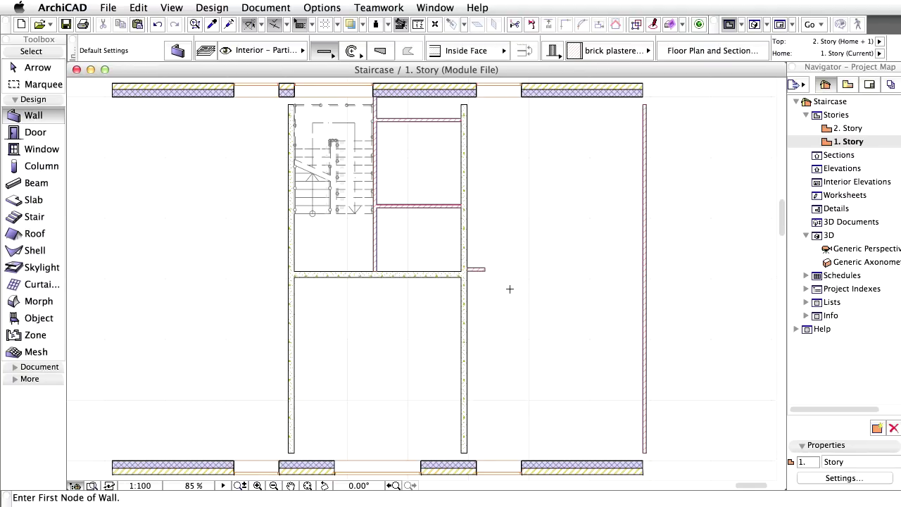
pyautogui.scroll(5, 510, 288)
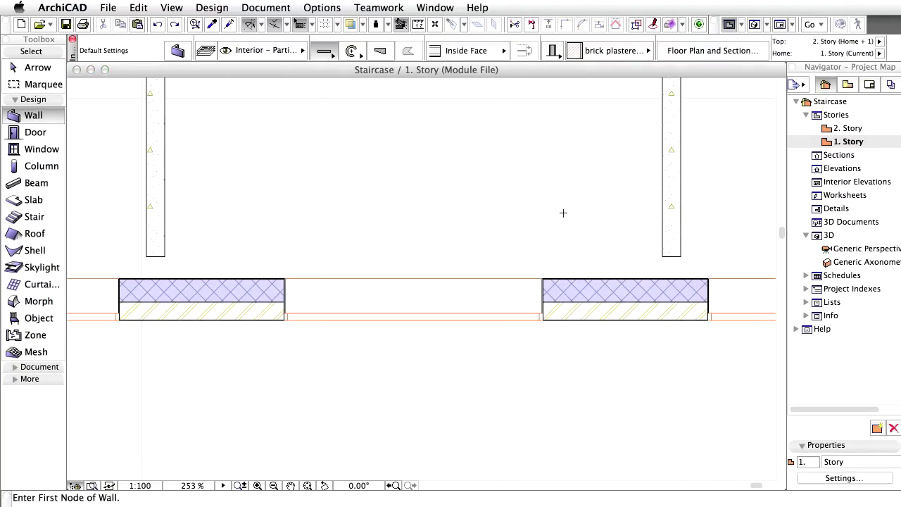
# Draw a 240-long wall stub at the window edge and mirror a copy onto the opposite side.
pyautogui.click(543, 277)
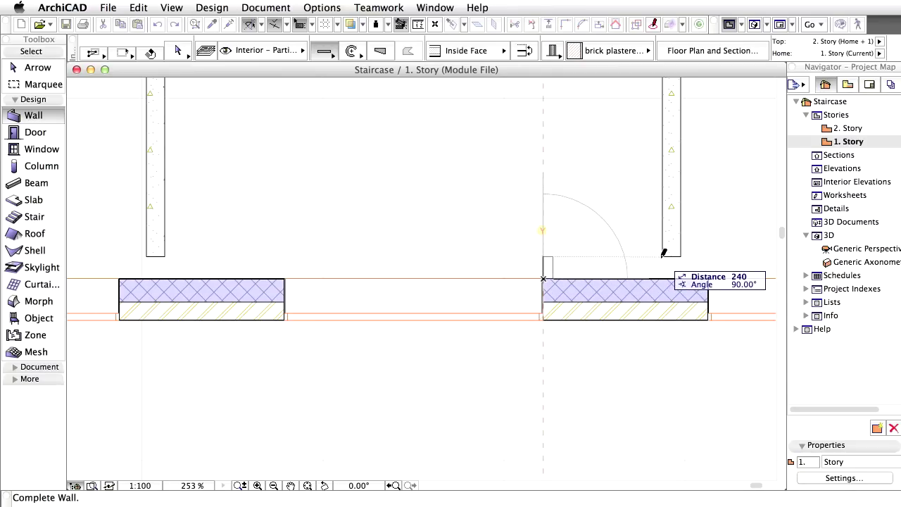
pyautogui.click(663, 252)
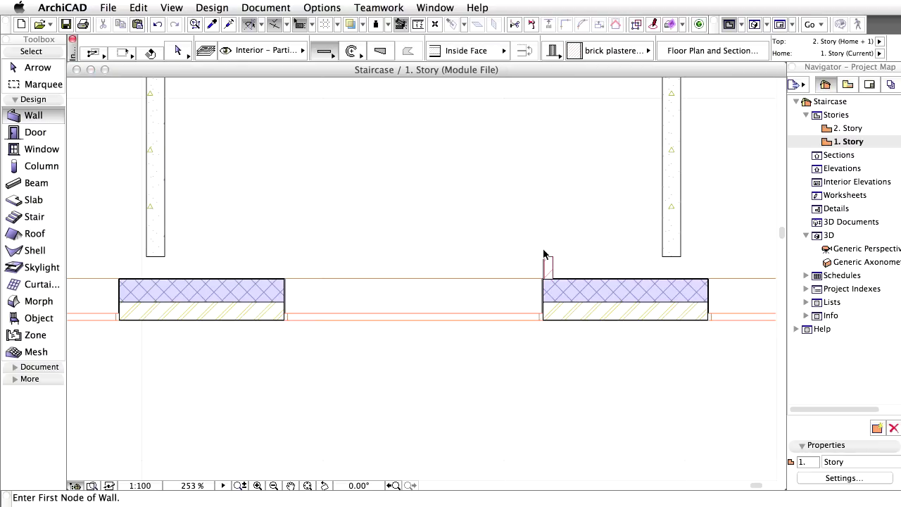
pyautogui.keyDown('shift'); pyautogui.click(548, 260); pyautogui.keyUp('shift')
pyautogui.rightClick(302, 135)
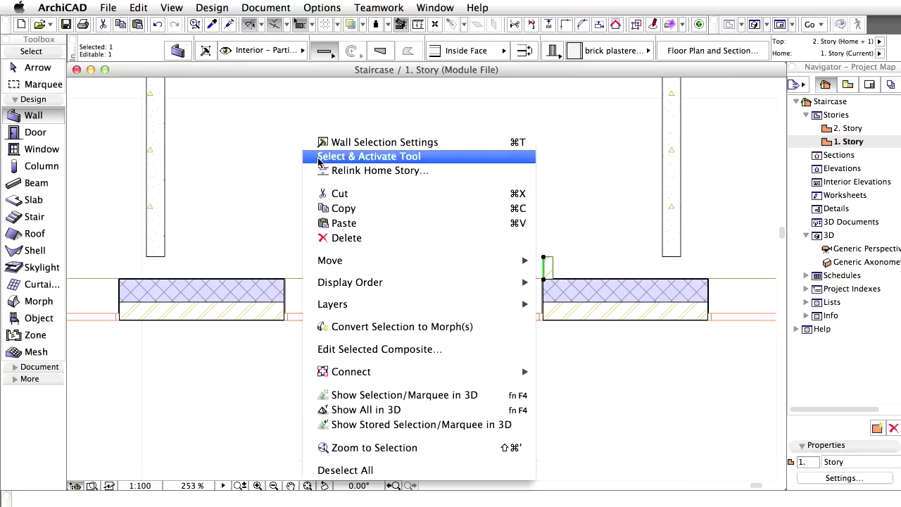
pyautogui.moveTo(373, 261)
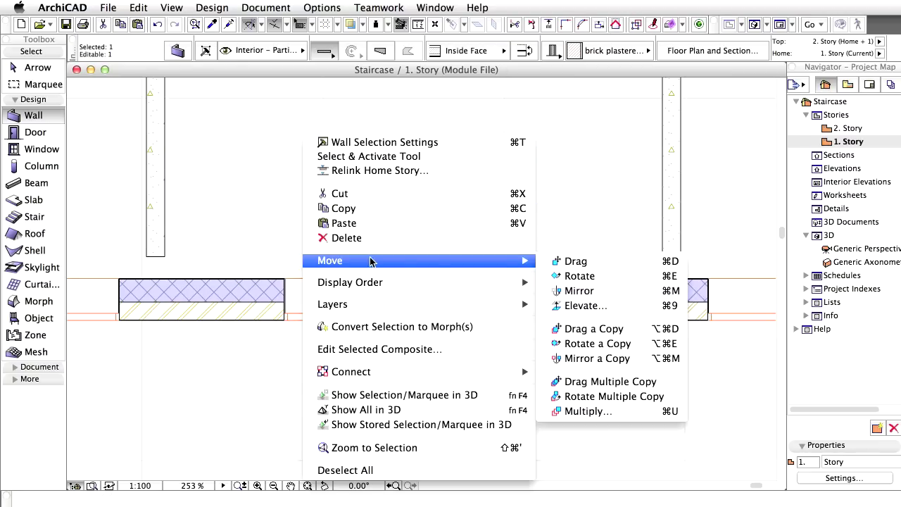
pyautogui.click(639, 360)
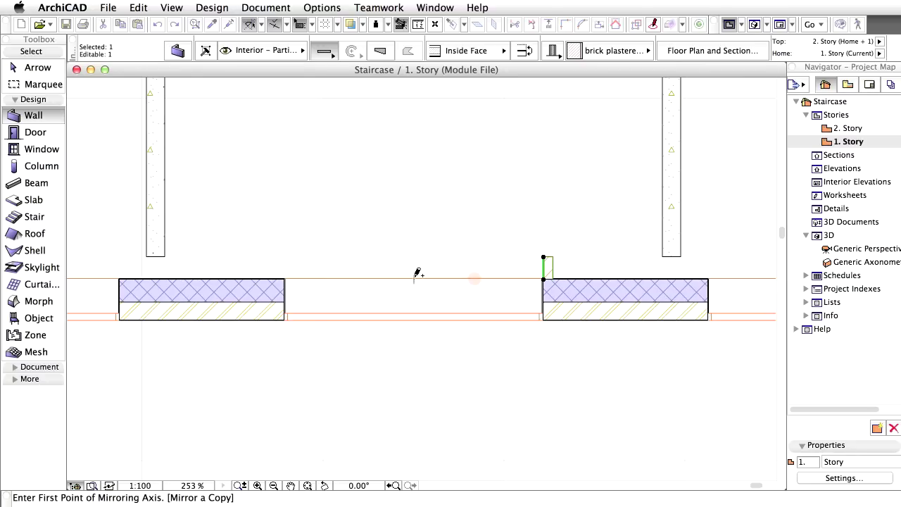
pyautogui.click(414, 279)
pyautogui.click(414, 249)
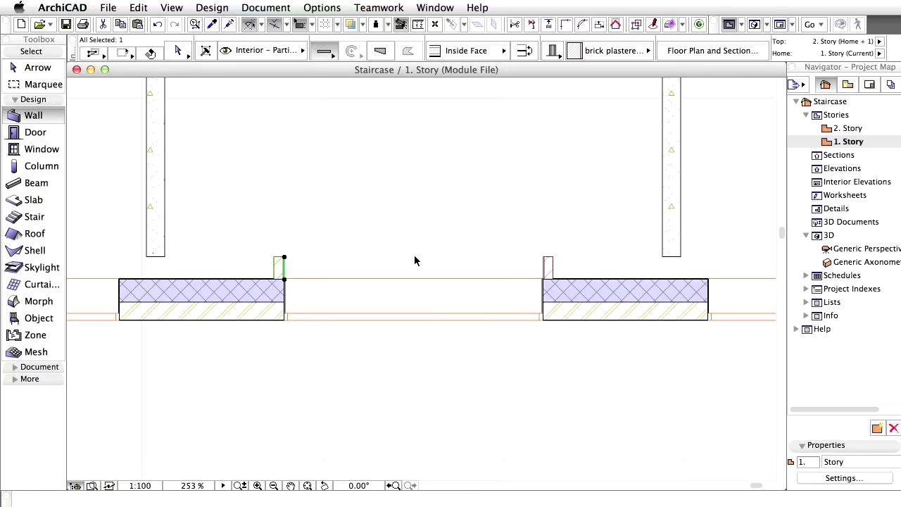
pyautogui.press('Escape')
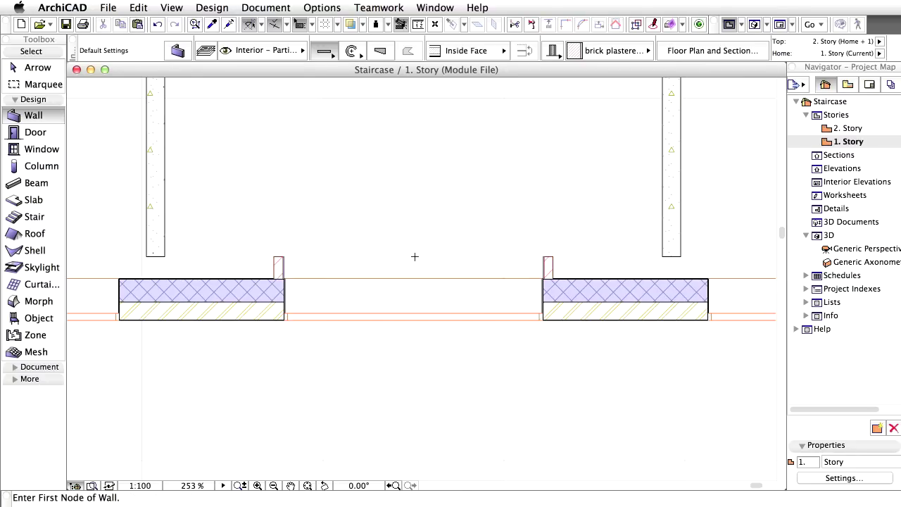